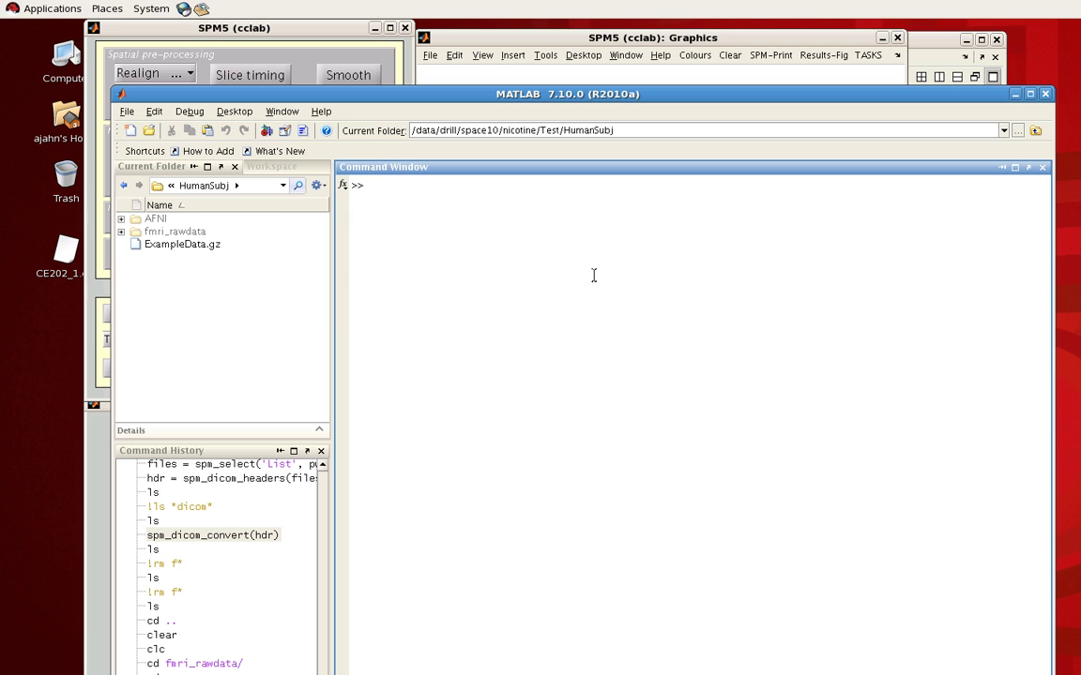
Step: Change the MATLAB working directory to fmri_rawdata and list its contents
{"action": "left_click", "coordinate": [293, 47]}
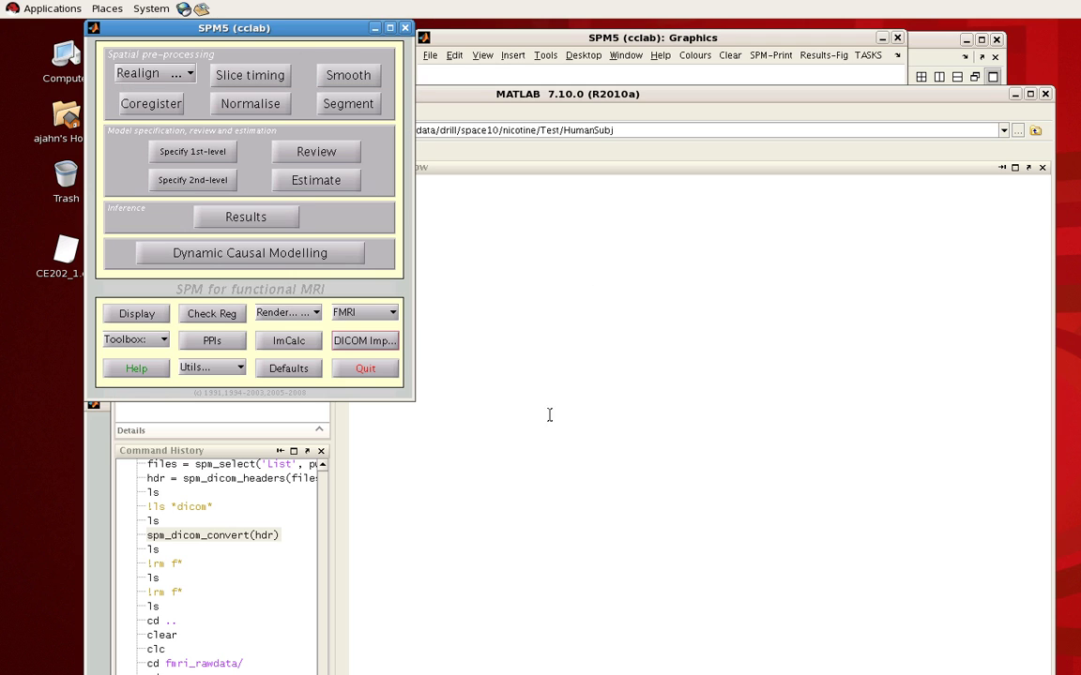
{"action": "left_click", "coordinate": [555, 355]}
{"action": "type", "text": "cd f"}
{"action": "key", "text": "Tab"}
{"action": "key", "text": "Return"}
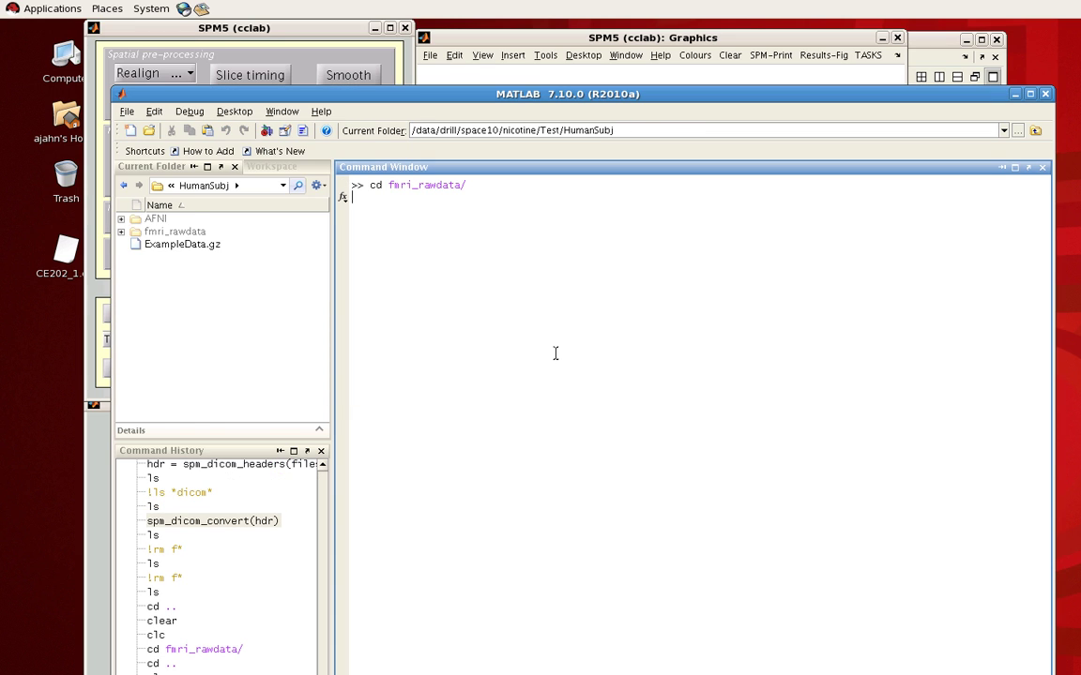
{"action": "type", "text": "ls"}
{"action": "key", "text": "Return"}
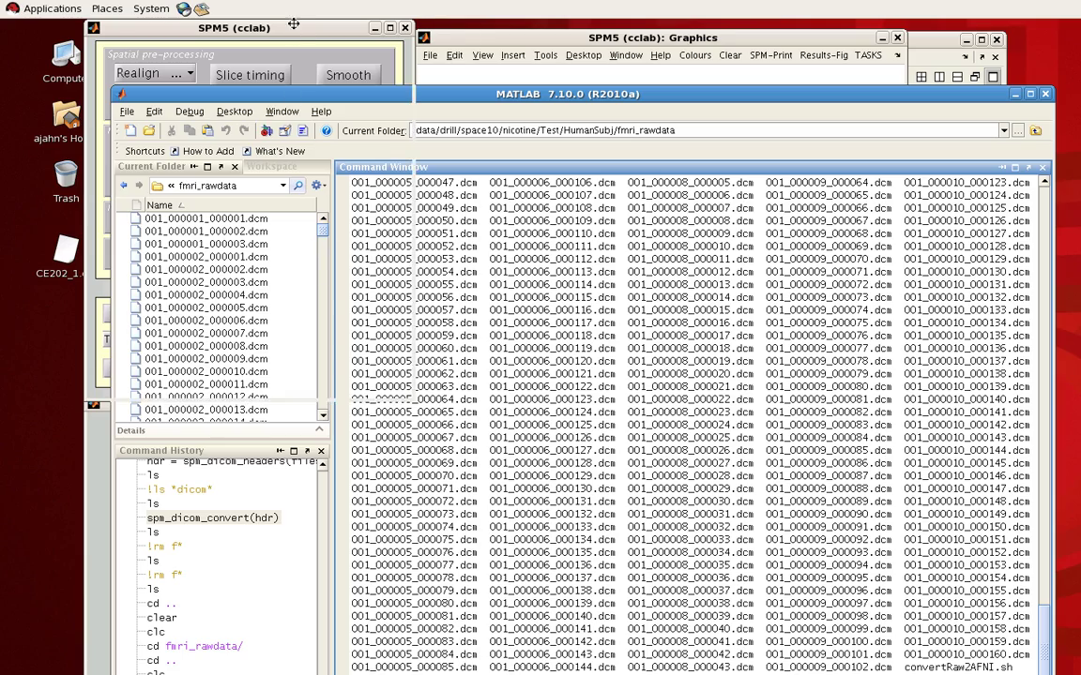
Step: Start a DICOM Import in SPM5 and filter the DICOM files with 000005_.*
{"action": "left_click", "coordinate": [294, 24]}
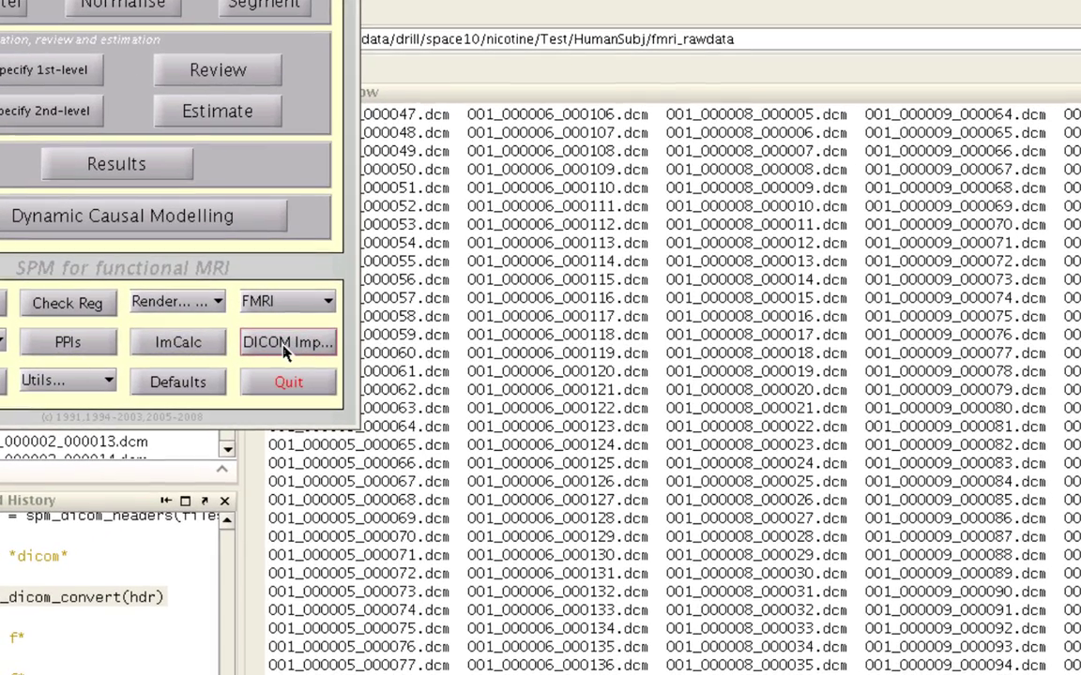
{"action": "left_click", "coordinate": [286, 346]}
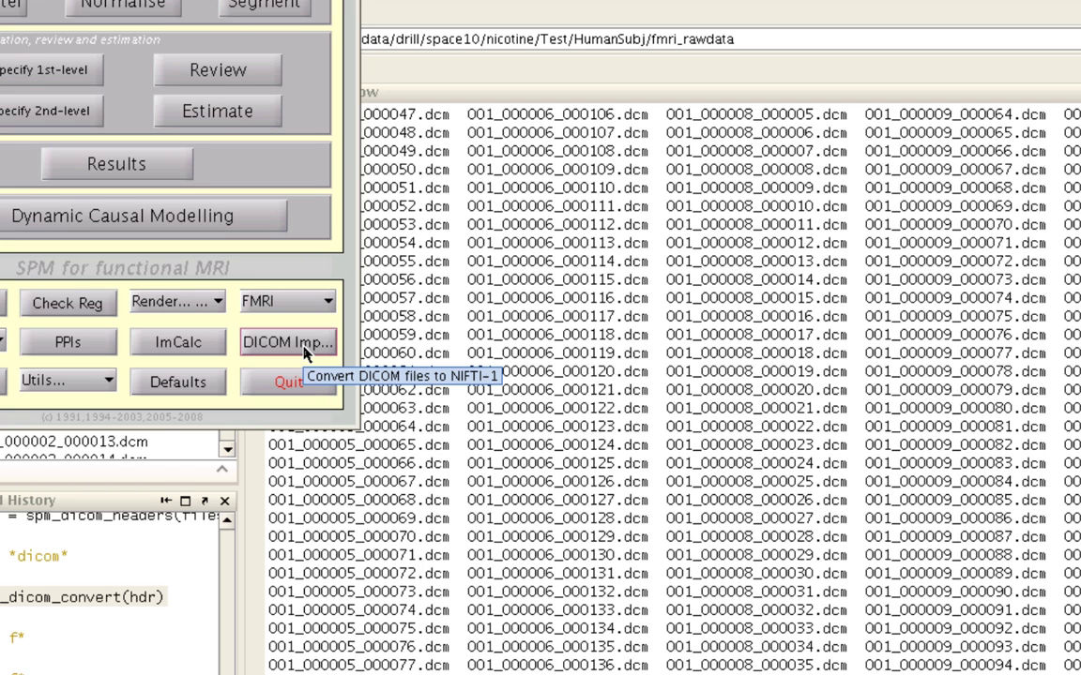
{"action": "left_click", "coordinate": [304, 351]}
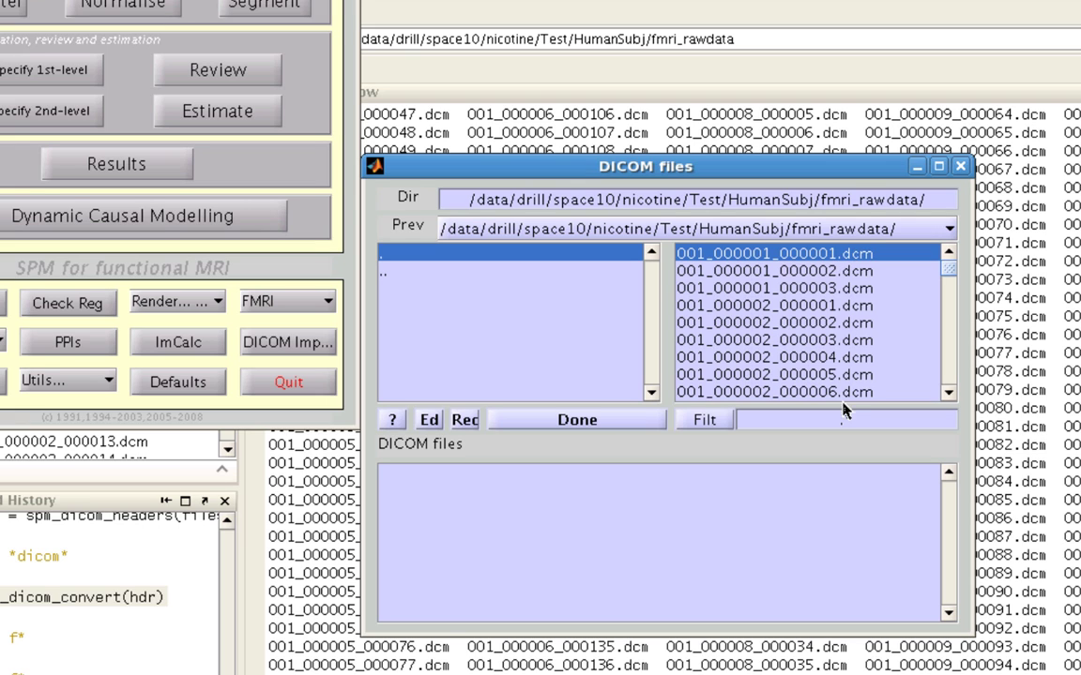
{"action": "left_click", "coordinate": [816, 425]}
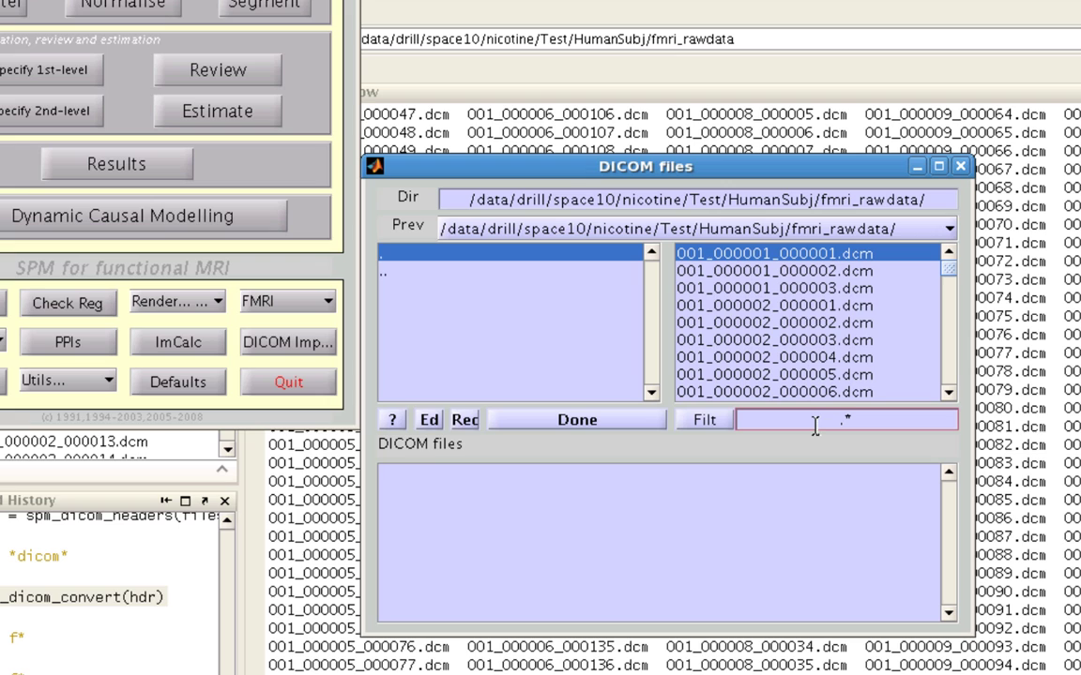
{"action": "type", "text": "000005_"}
{"action": "key", "text": "Return"}
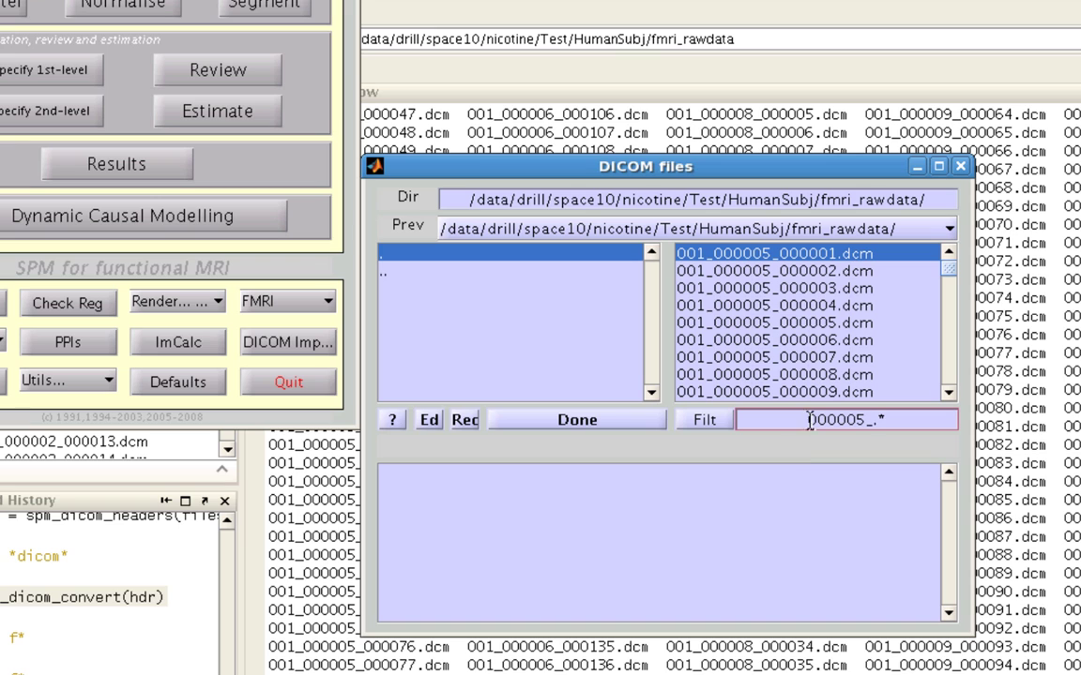
Step: Select all the filtered 000005 series files and accept them as the import's input
{"action": "mouse_move", "coordinate": [950, 272]}
{"action": "left_mouse_down"}
{"action": "mouse_move", "coordinate": [959, 396]}
{"action": "mouse_move", "coordinate": [948, 393]}
{"action": "mouse_move", "coordinate": [947, 271]}
{"action": "left_mouse_up"}
{"action": "right_click", "coordinate": [882, 306]}
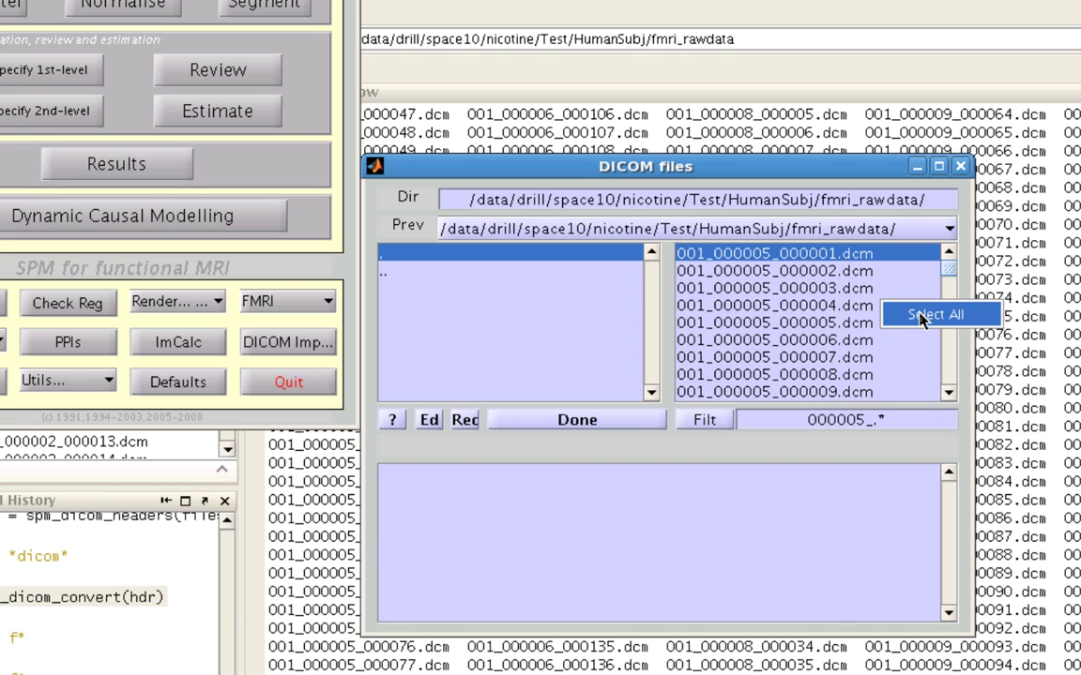
{"action": "left_click", "coordinate": [922, 313]}
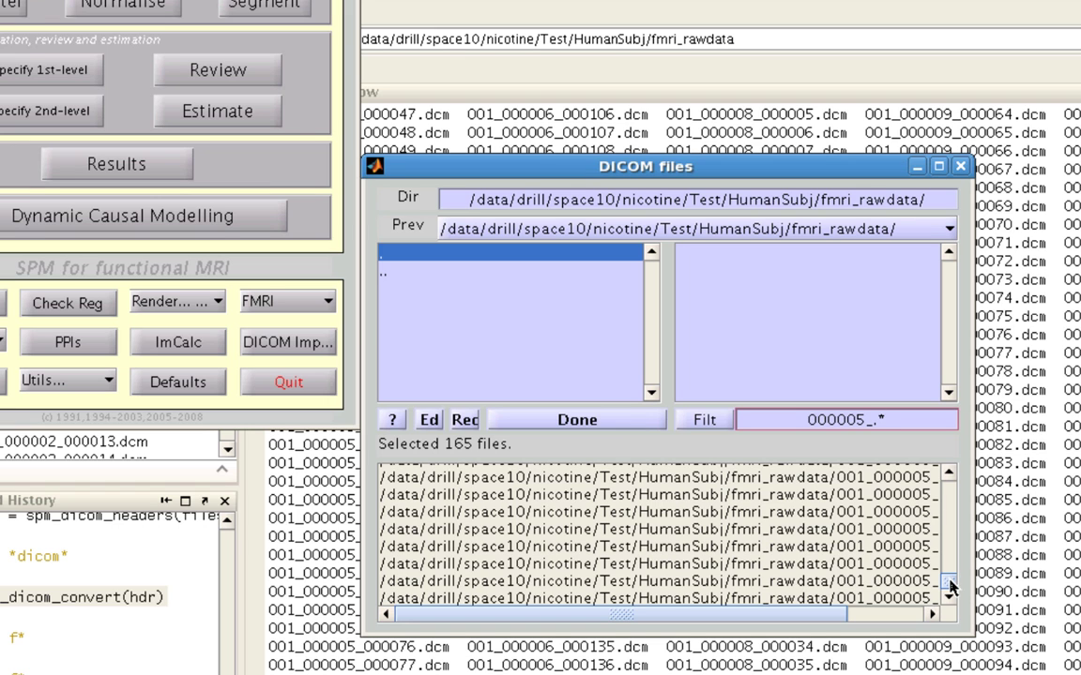
{"action": "left_click_drag", "start_coordinate": [950, 586], "coordinate": [948, 478]}
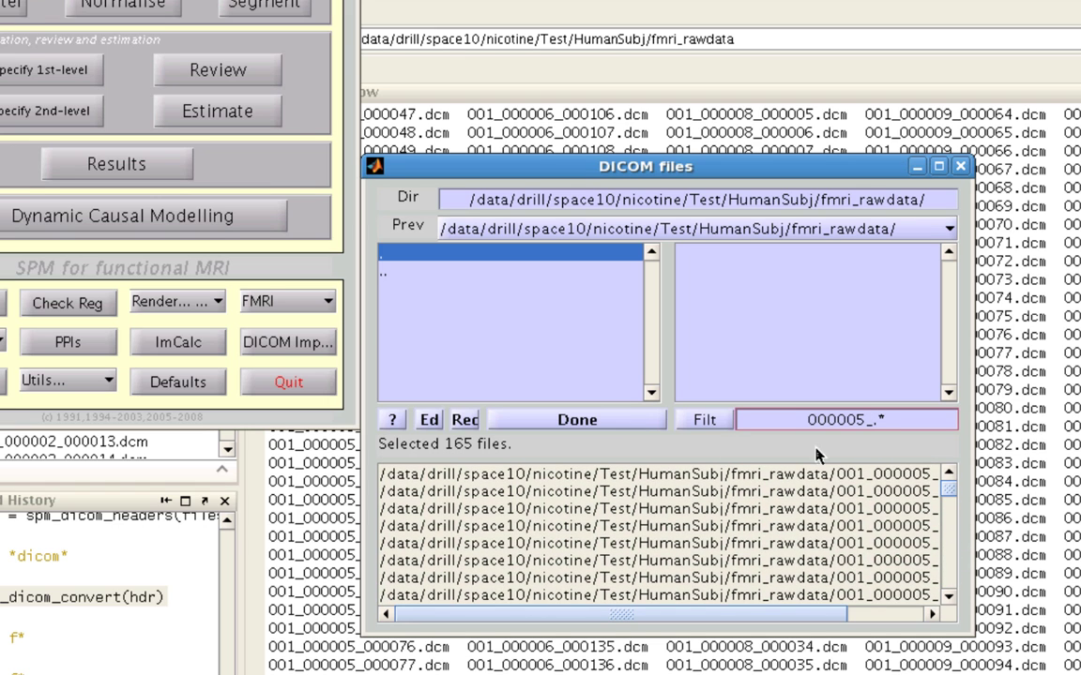
{"action": "left_click", "coordinate": [577, 420]}
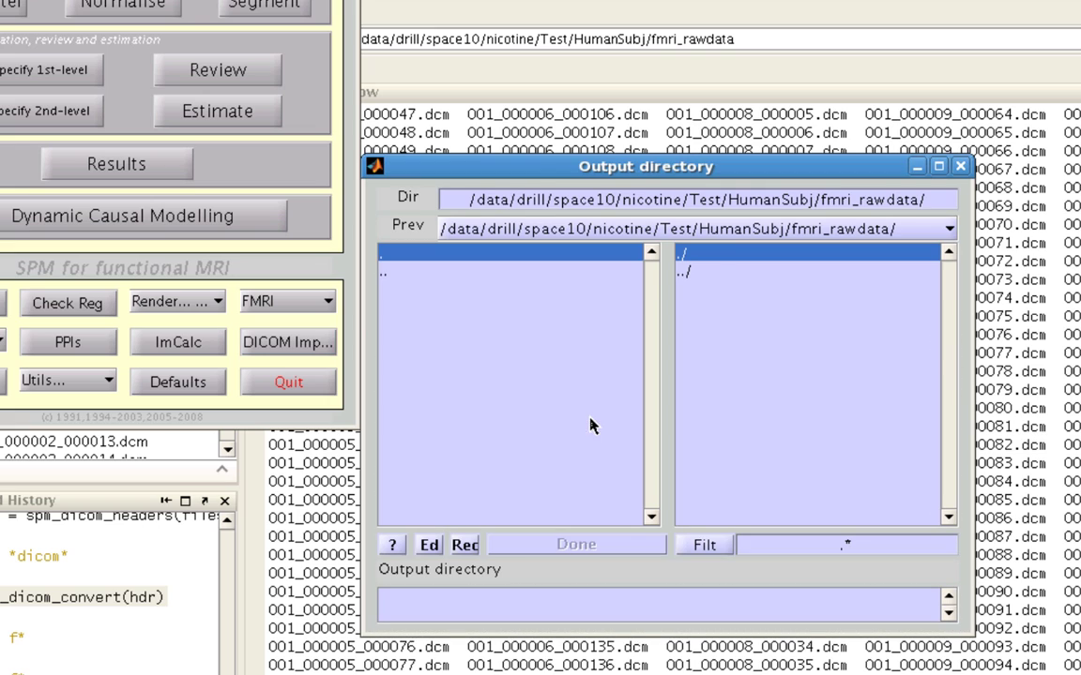
Step: Run the import into the current fmri_rawdata folder as Single file (nii) NIfTI, with ICEDims in filename set to No
{"action": "left_click", "coordinate": [711, 256]}
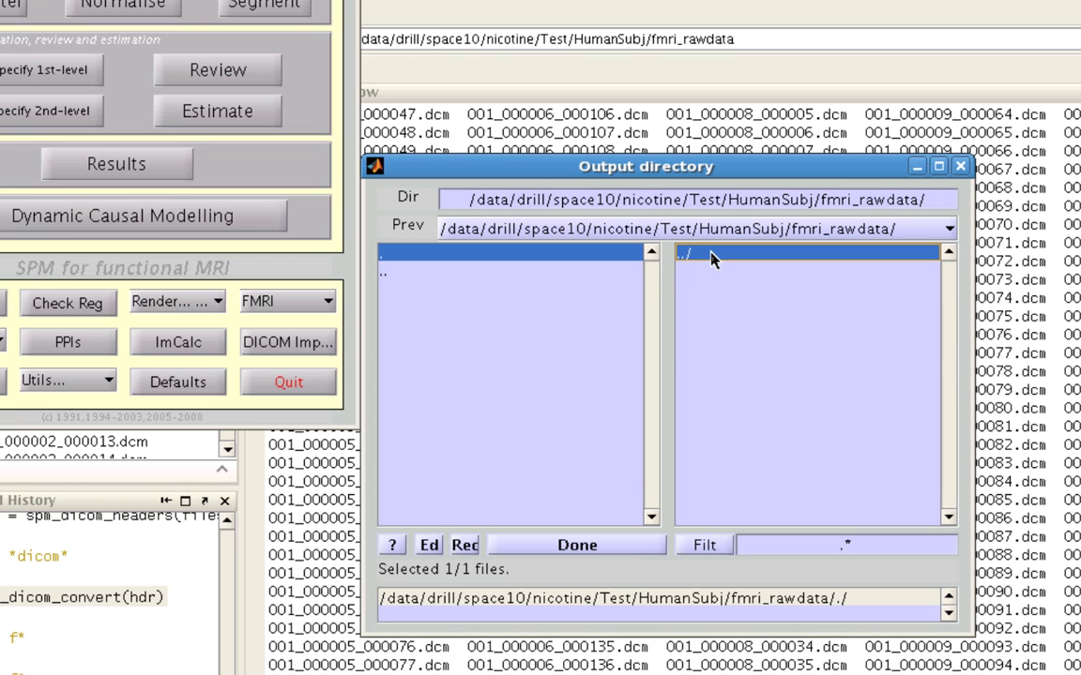
{"action": "left_click", "coordinate": [575, 547]}
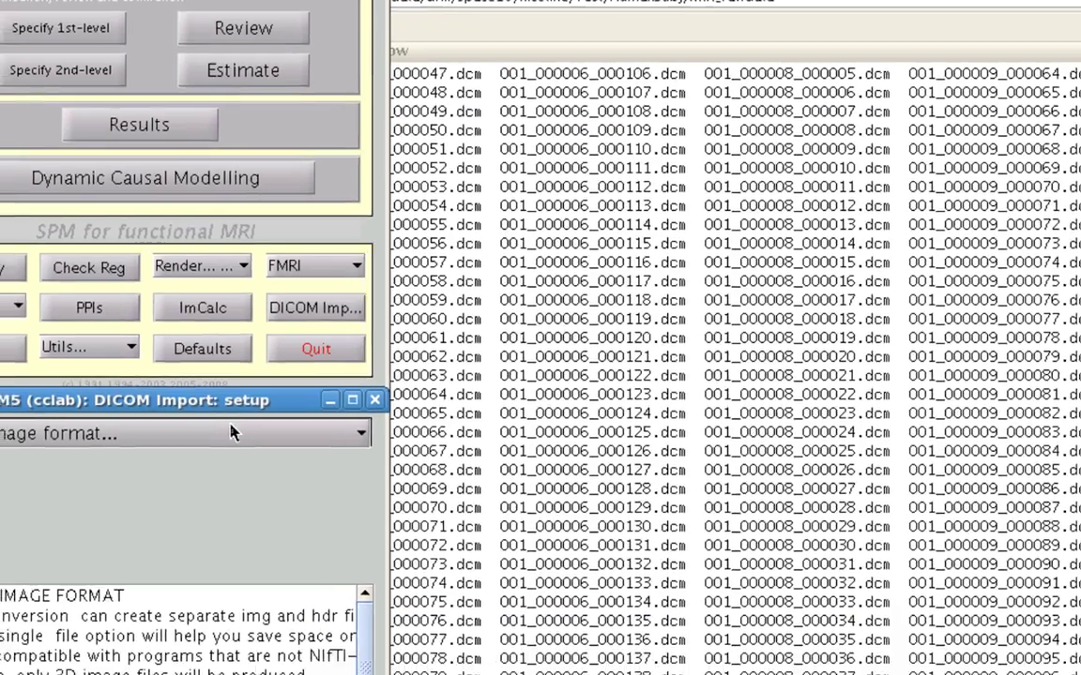
{"action": "left_click", "coordinate": [258, 464]}
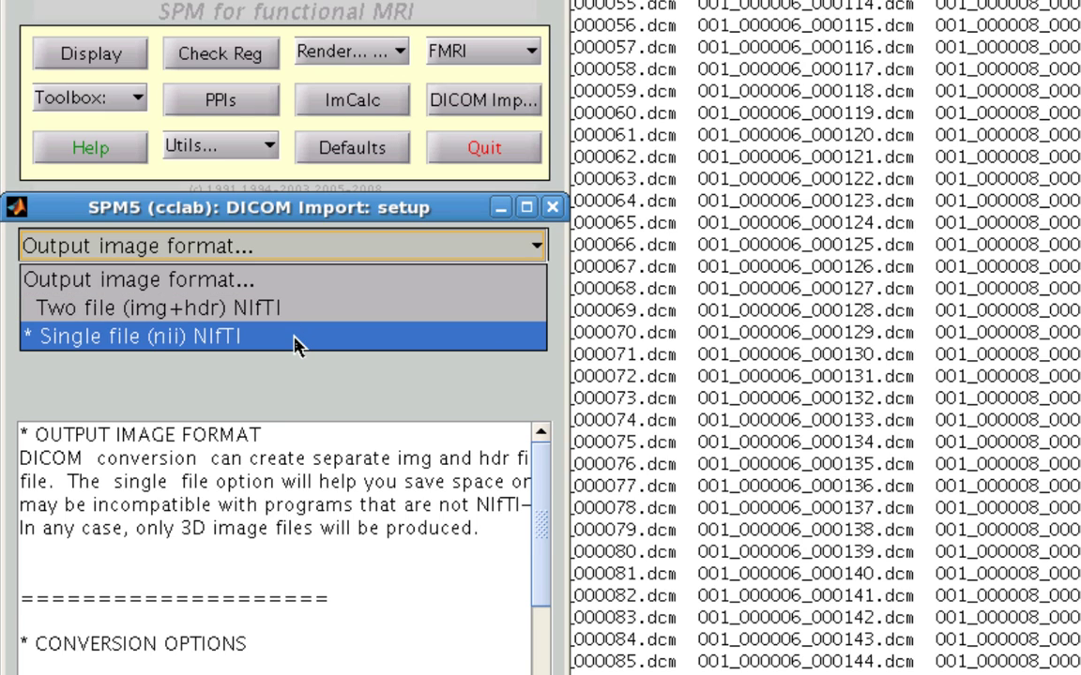
{"action": "left_click", "coordinate": [294, 340]}
{"action": "left_click", "coordinate": [312, 247]}
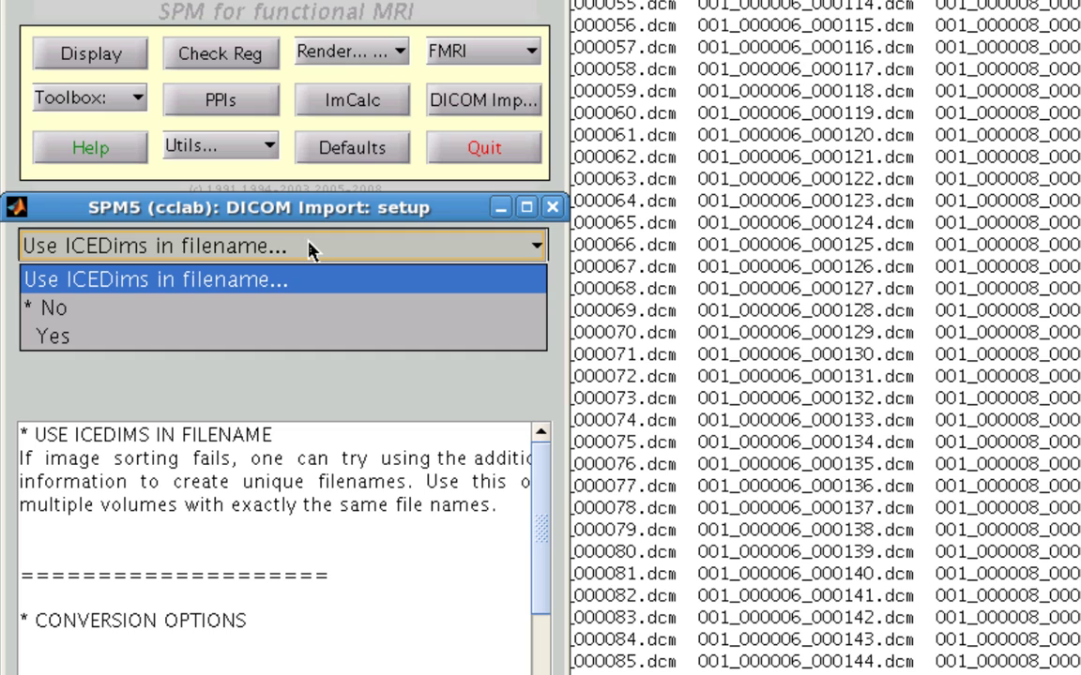
{"action": "left_click", "coordinate": [263, 309]}
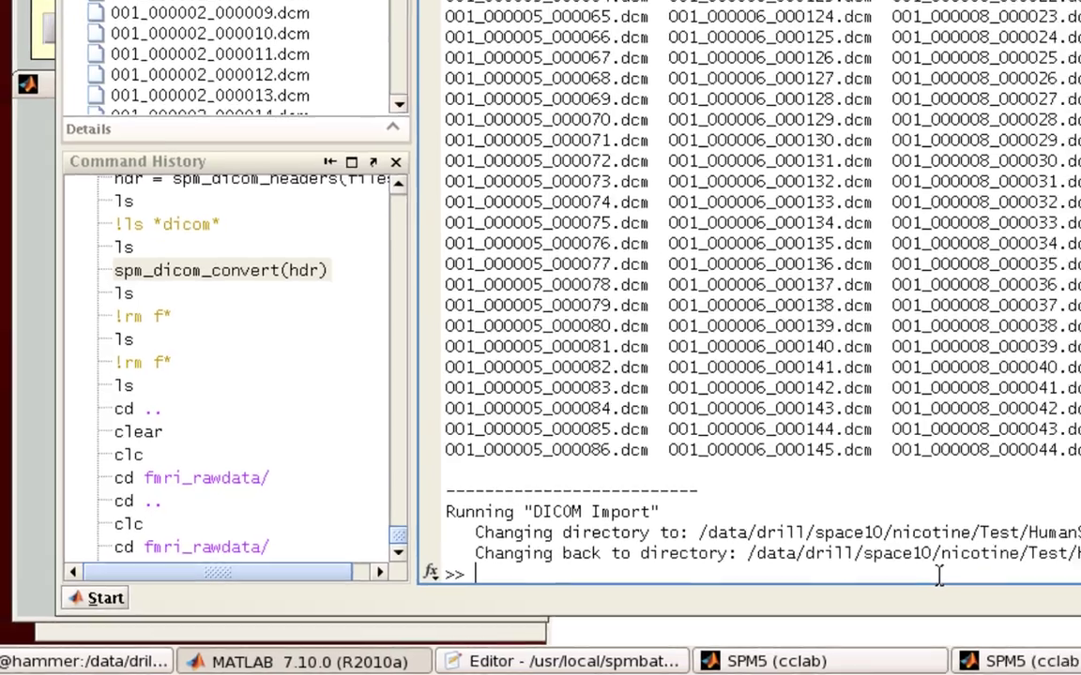
Step: List the fmri_rawdata folder in MATLAB and review the converted f*.nii files
{"action": "type", "text": "l"}
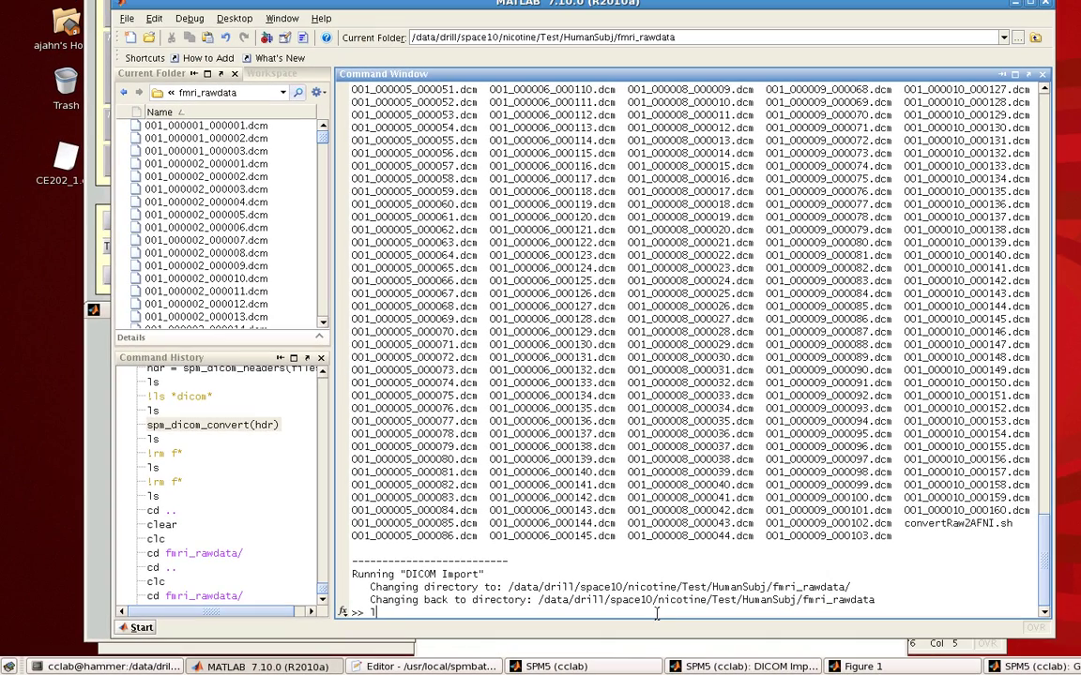
{"action": "type", "text": "s"}
{"action": "key", "text": "Return"}
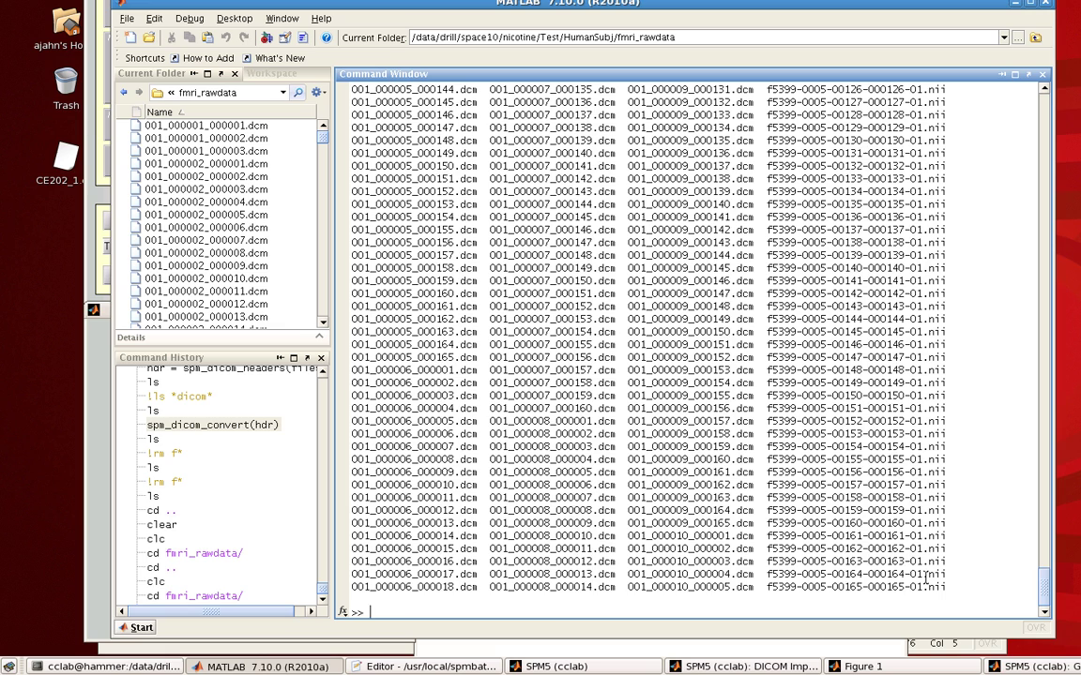
{"action": "scroll", "coordinate": [927, 582], "scroll_direction": "up", "scroll_amount": 15}
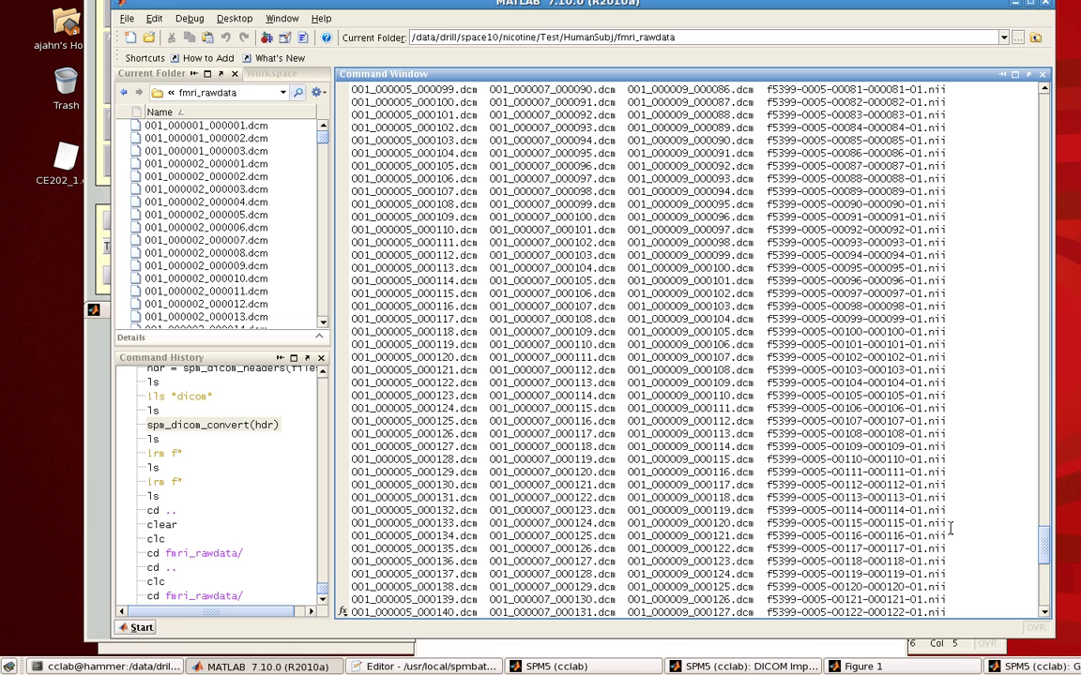
{"action": "scroll", "coordinate": [950, 529], "scroll_direction": "up", "scroll_amount": 20}
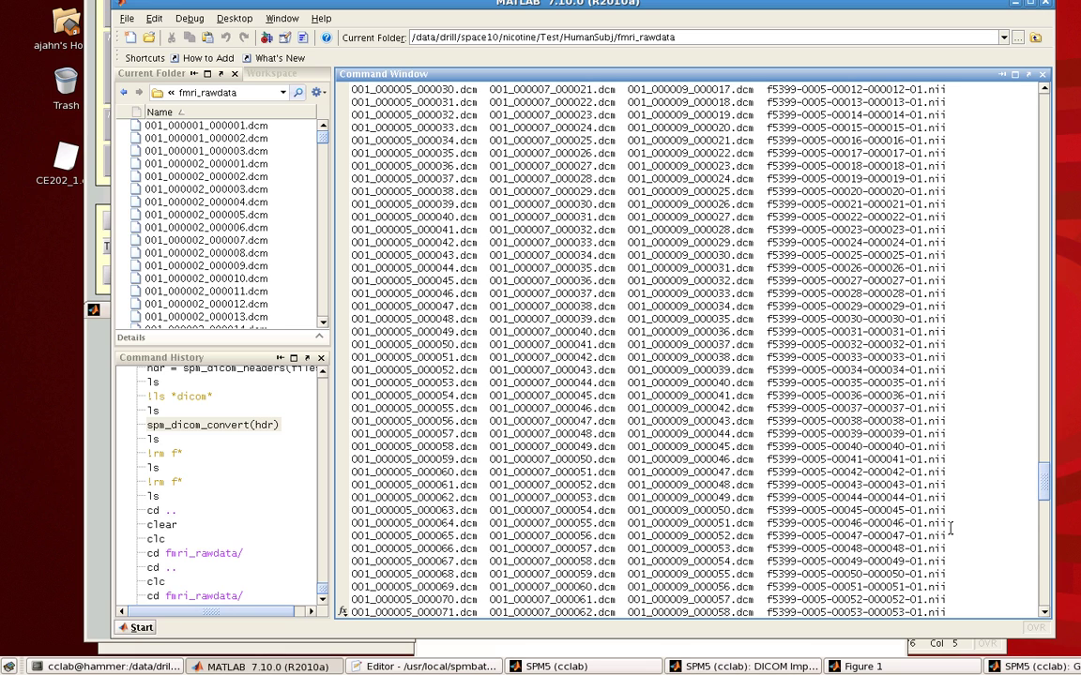
{"action": "scroll", "coordinate": [949, 528], "scroll_direction": "up", "scroll_amount": 9}
{"action": "scroll", "coordinate": [949, 529], "scroll_direction": "down", "scroll_amount": 20}
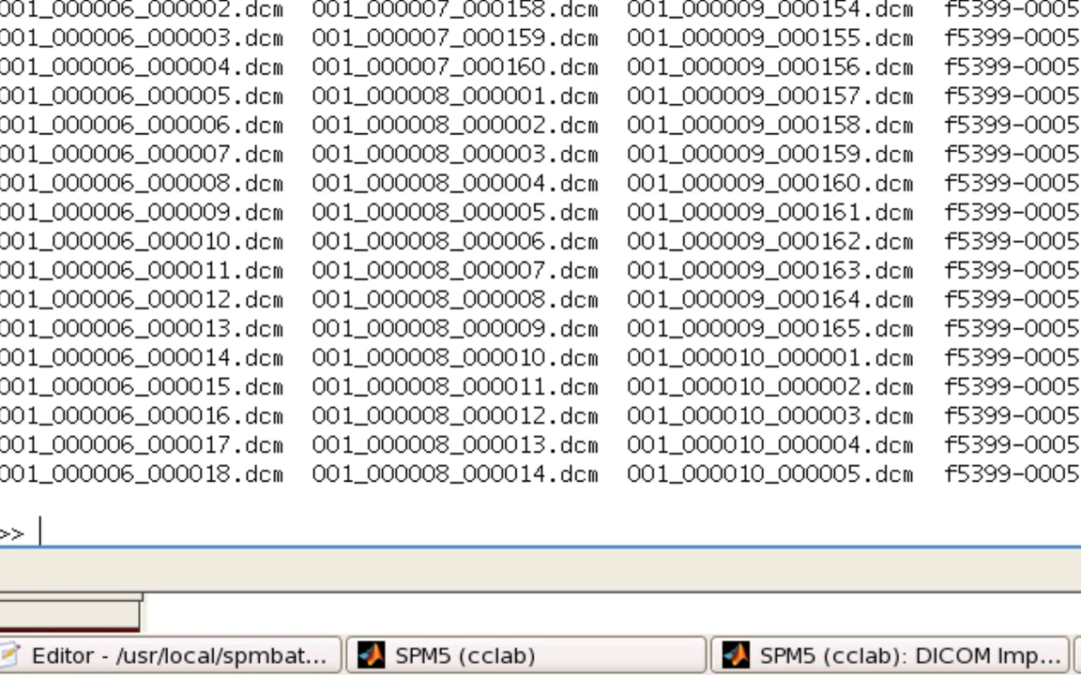
Step: Merge all f*.nii volumes over time into r01 using fslmerge -t, and list the folder contents
{"action": "type", "text": "!fslmerge -t"}
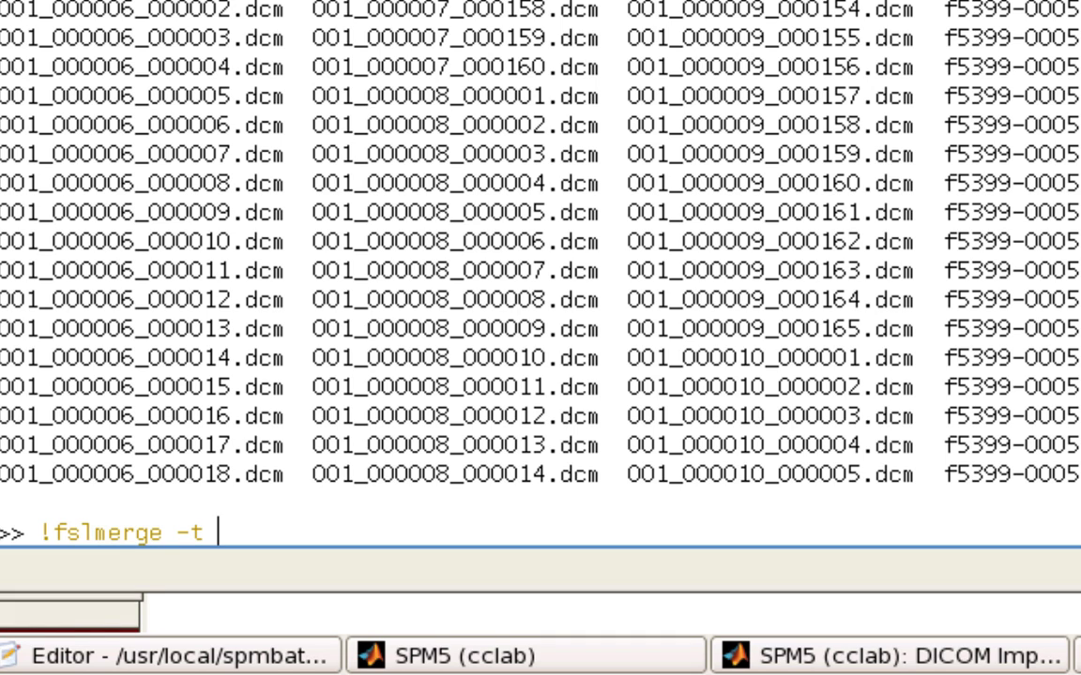
{"action": "type", "text": "r01 f*.nii"}
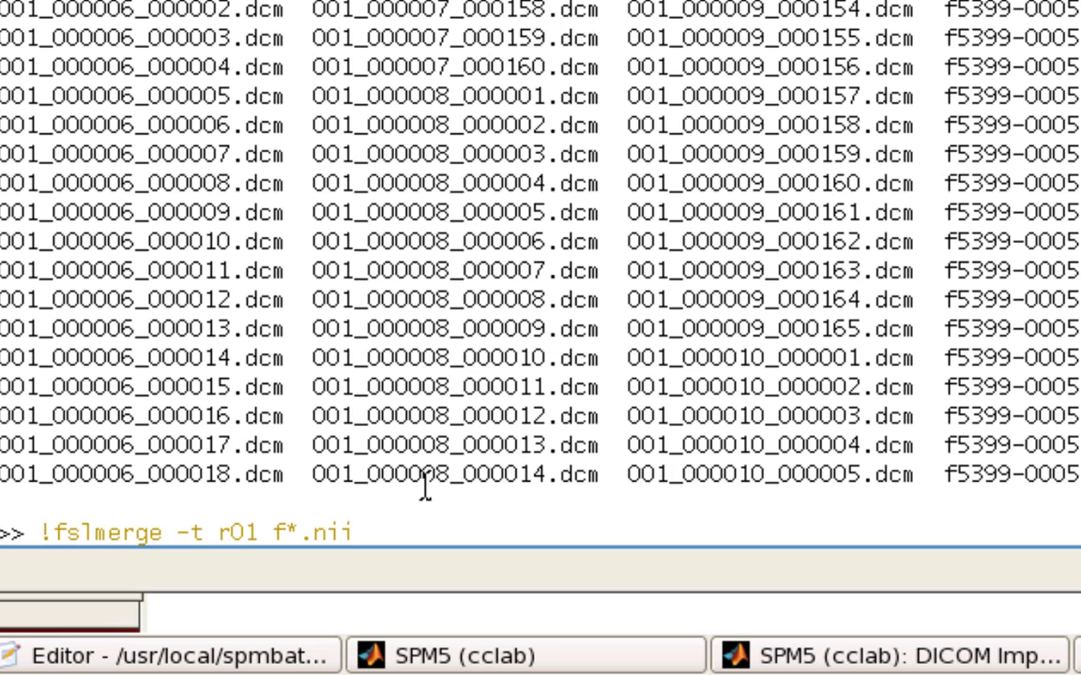
{"action": "key", "text": "Return"}
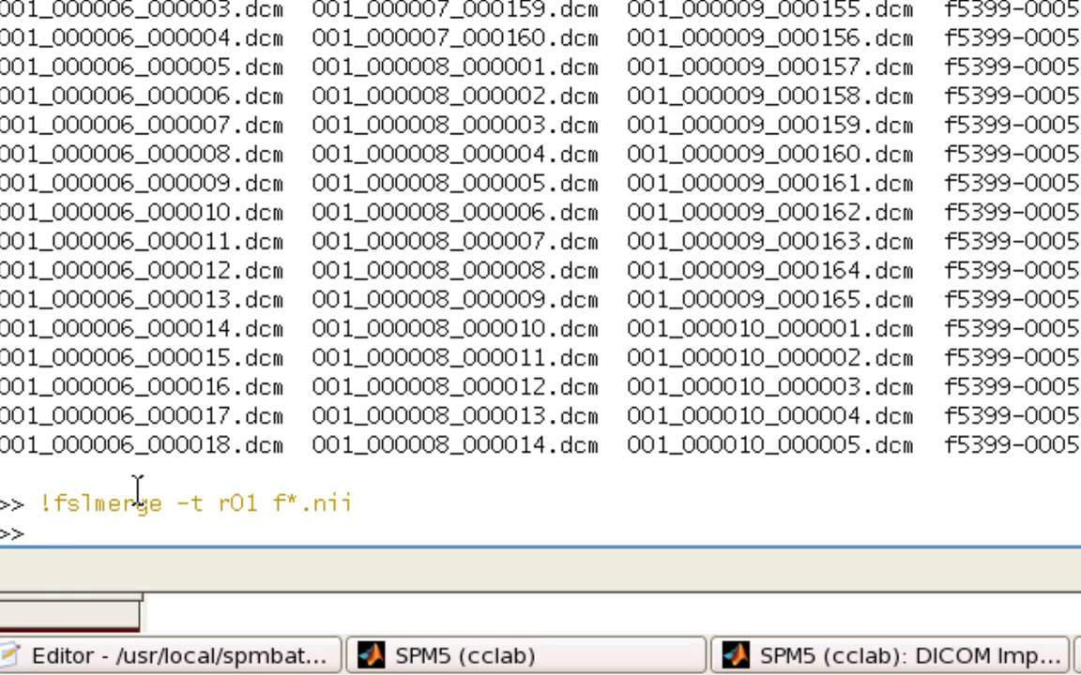
{"action": "type", "text": "ls"}
{"action": "key", "text": "Return"}
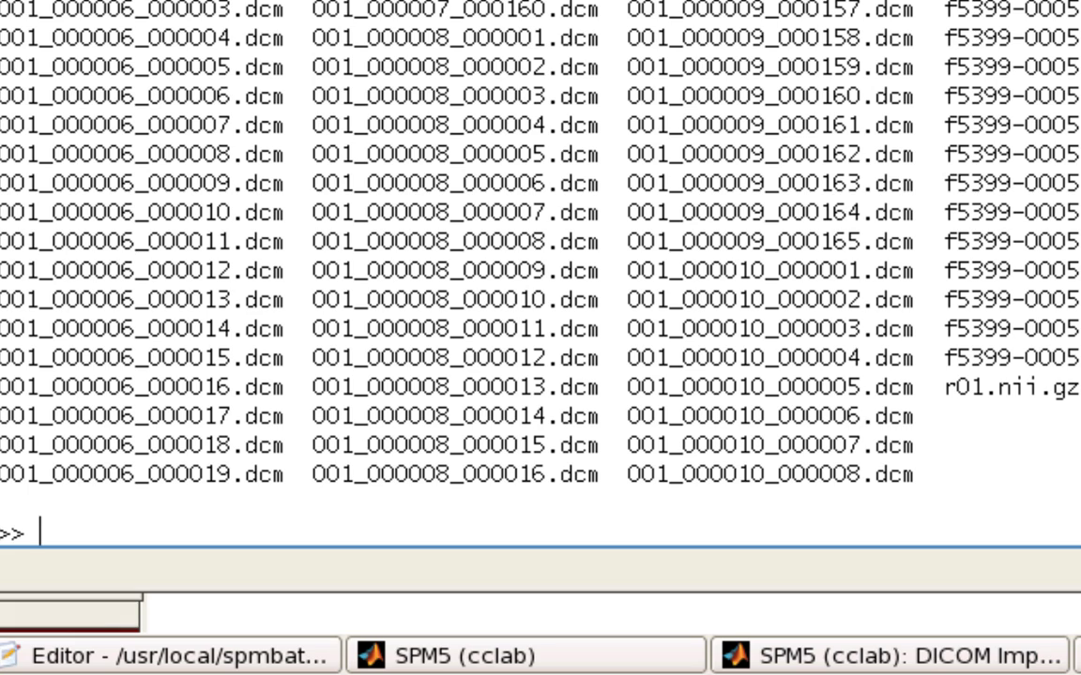
Step: Decompress r01.nii.gz using gunzip and list the folder contents
{"action": "type", "text": "!gunzip"}
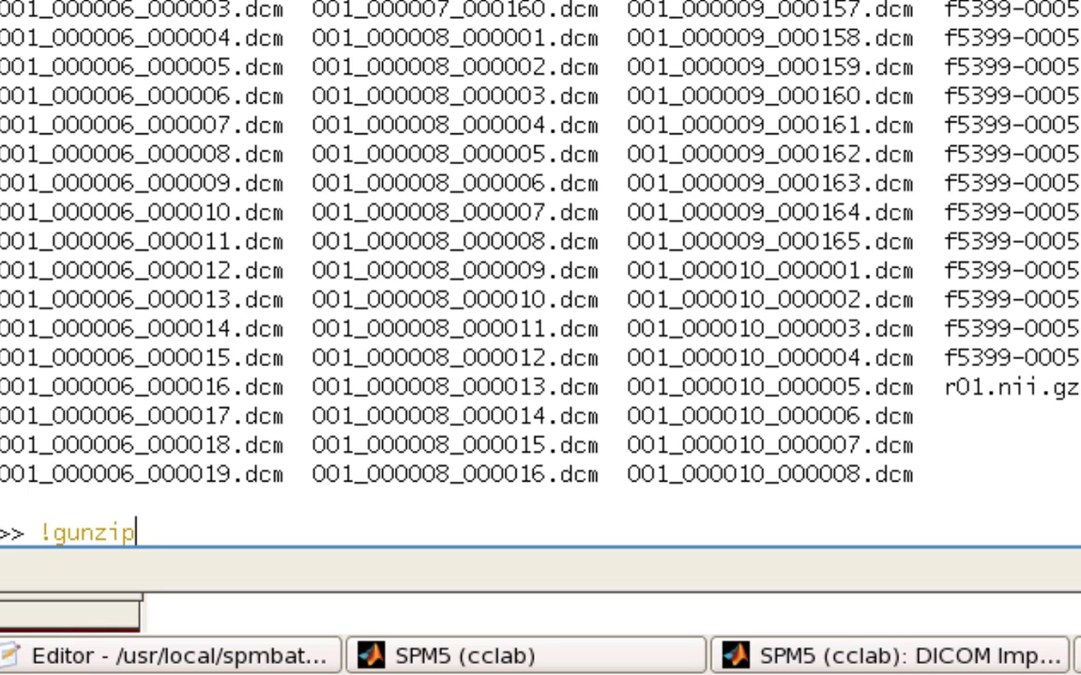
{"action": "type", "text": " r01"}
{"action": "key", "text": "Return"}
{"action": "key", "text": "Up"}
{"action": "type", "text": ".nii.gz"}
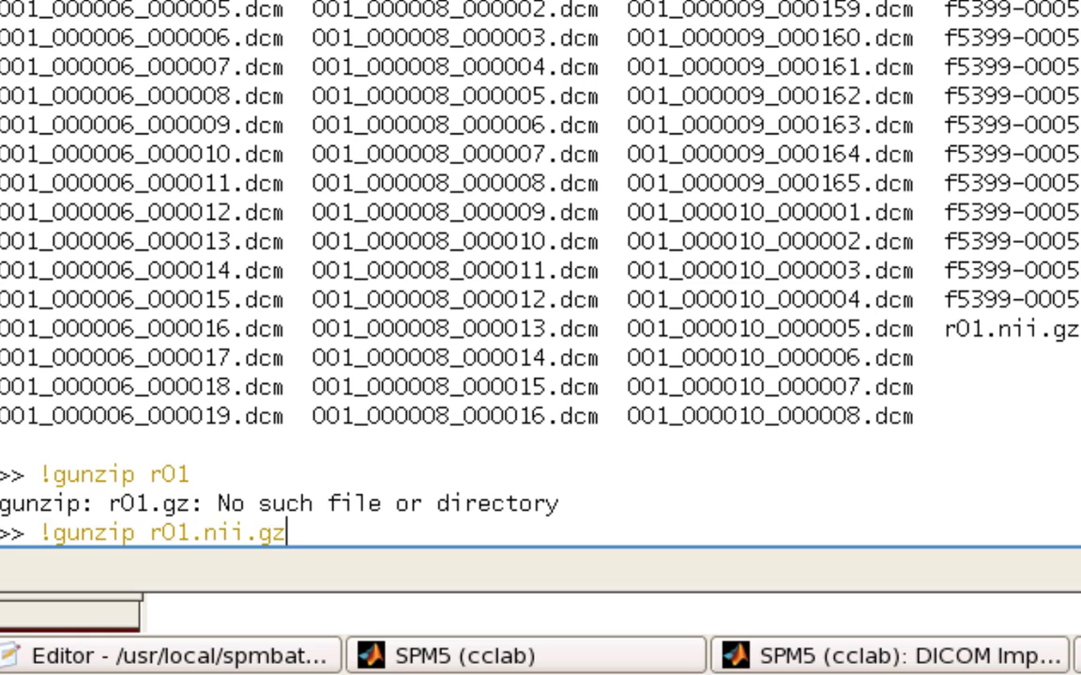
{"action": "key", "text": "Return"}
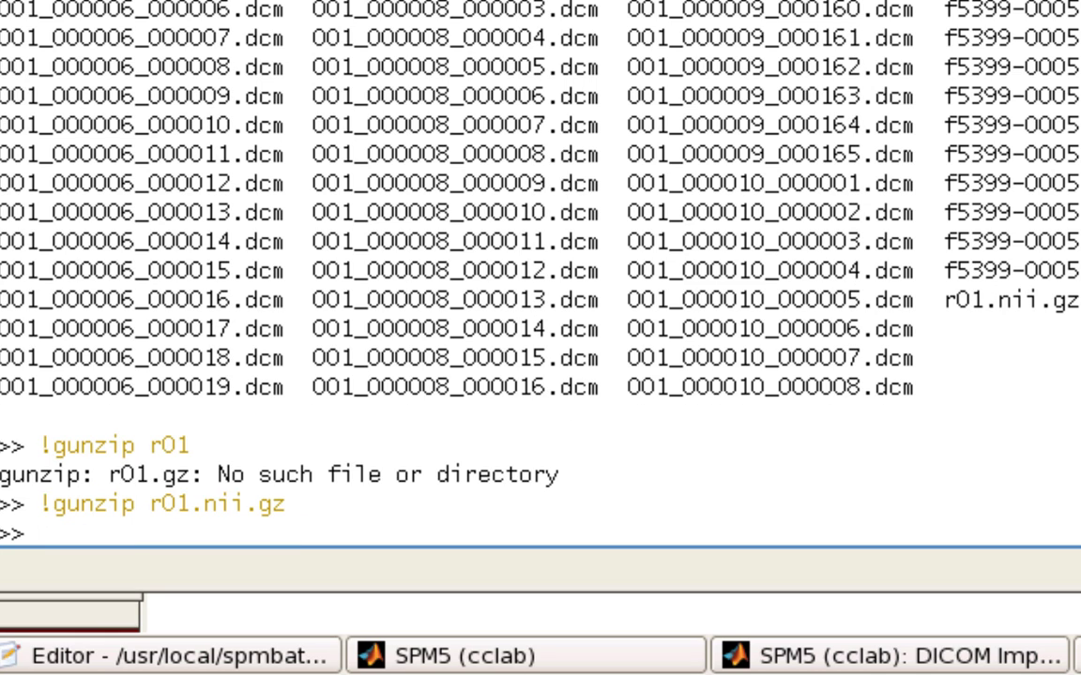
{"action": "type", "text": "ls"}
{"action": "key", "text": "Return"}
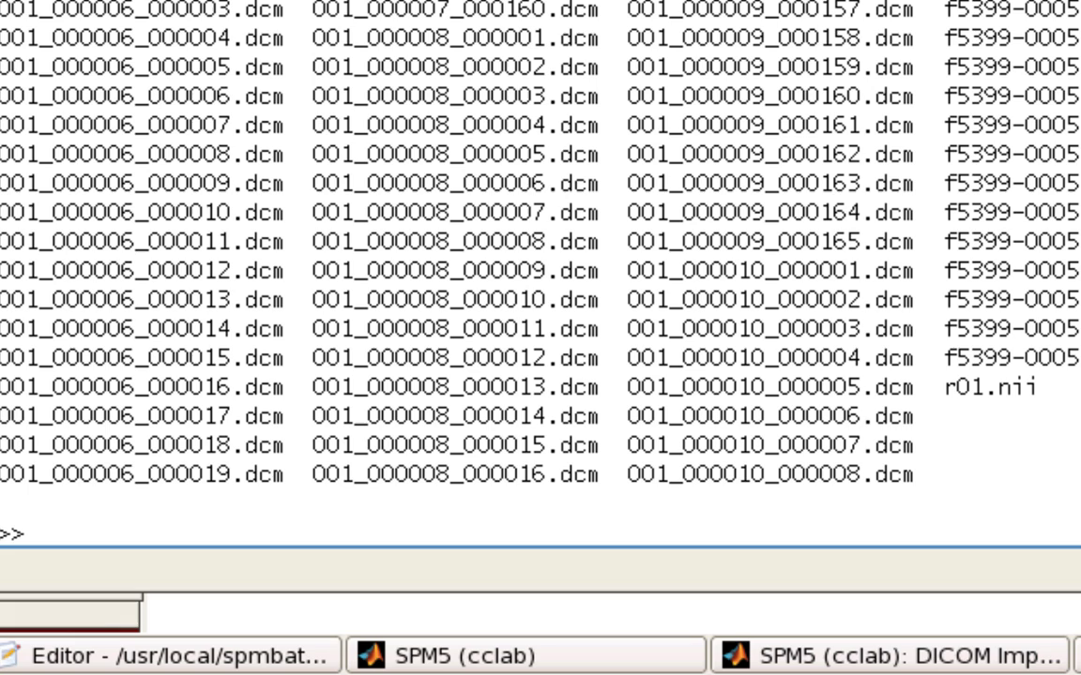
Step: Delete r01.nii and all f*.nii files from fmri_rawdata using the shell's rm command
{"action": "type", "text": "!r01.nii f*.nii"}
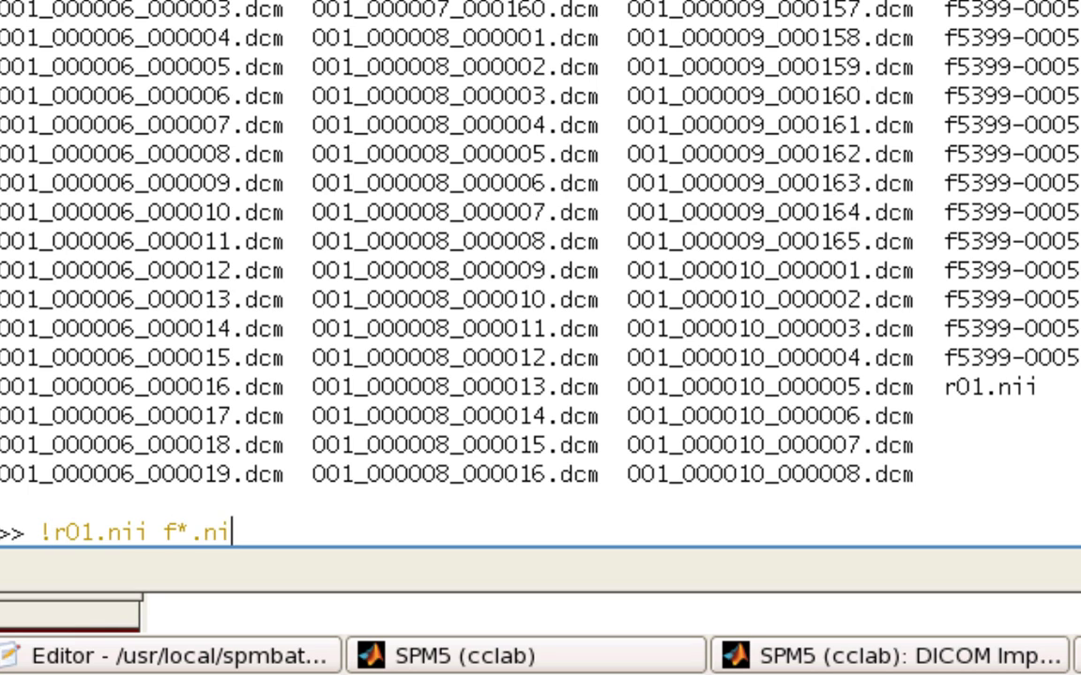
{"action": "key", "text": "Return"}
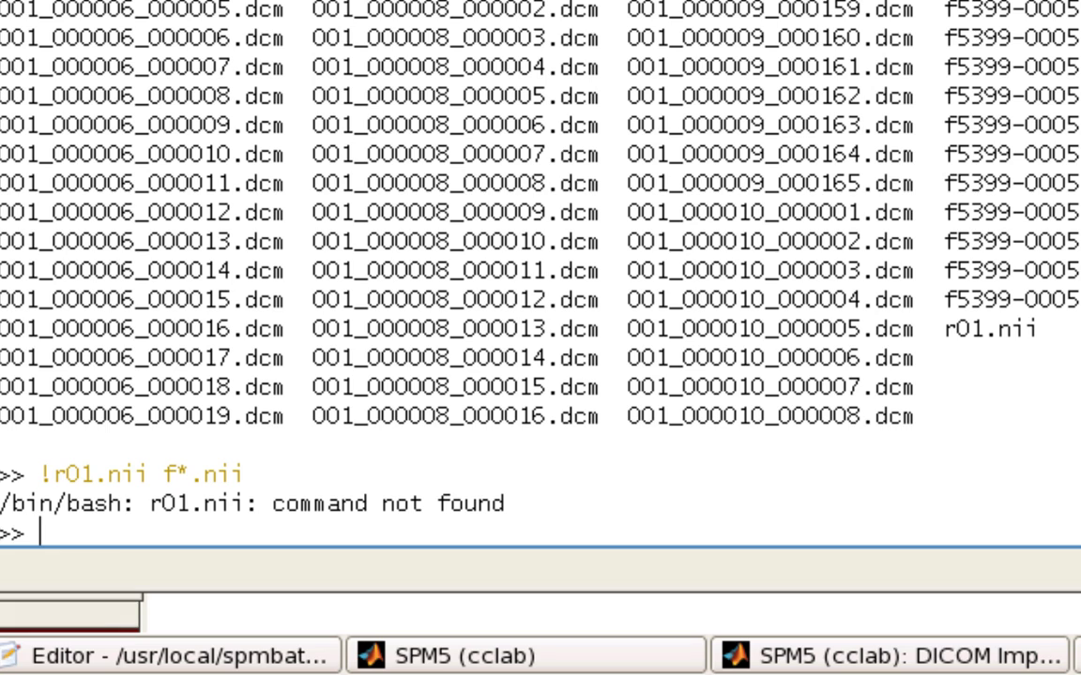
{"action": "key", "text": "Up"}
{"action": "key", "text": "Left"}
{"action": "key", "text": "Left"}
{"action": "key", "text": "Left"}
{"action": "key", "text": "Left"}
{"action": "key", "text": "Left"}
{"action": "key", "text": "Left"}
{"action": "key", "text": "Left"}
{"action": "key", "text": "Left"}
{"action": "key", "text": "Left"}
{"action": "key", "text": "Left"}
{"action": "key", "text": "Left"}
{"action": "key", "text": "Left"}
{"action": "key", "text": "Left"}
{"action": "key", "text": "Left"}
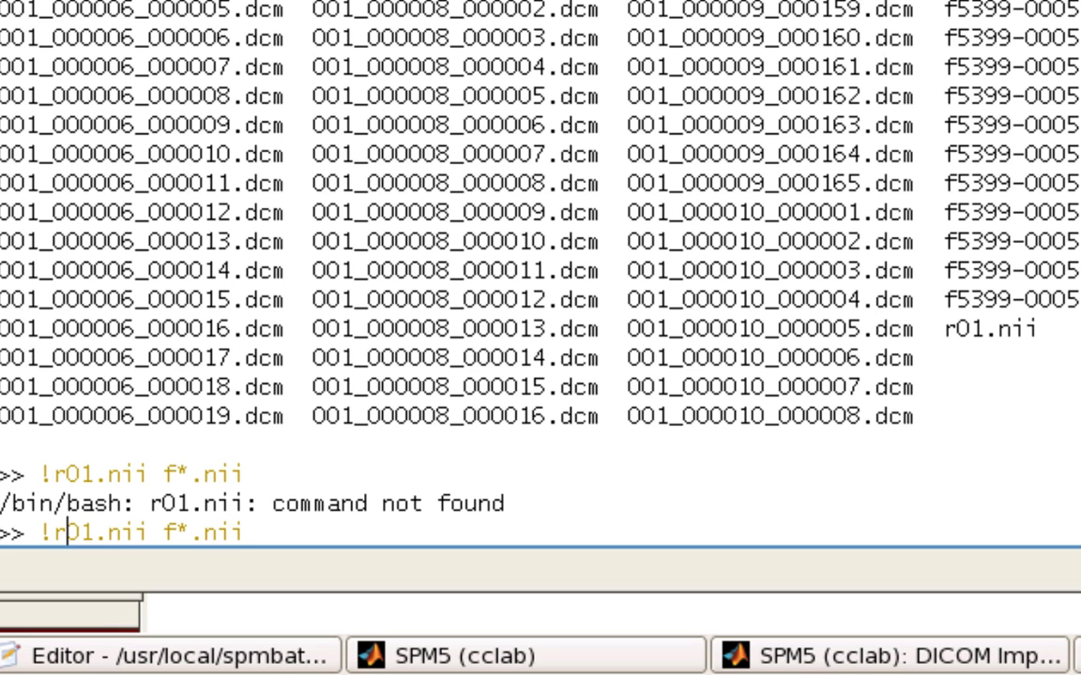
{"action": "type", "text": "rm"}
{"action": "key", "text": "Return"}
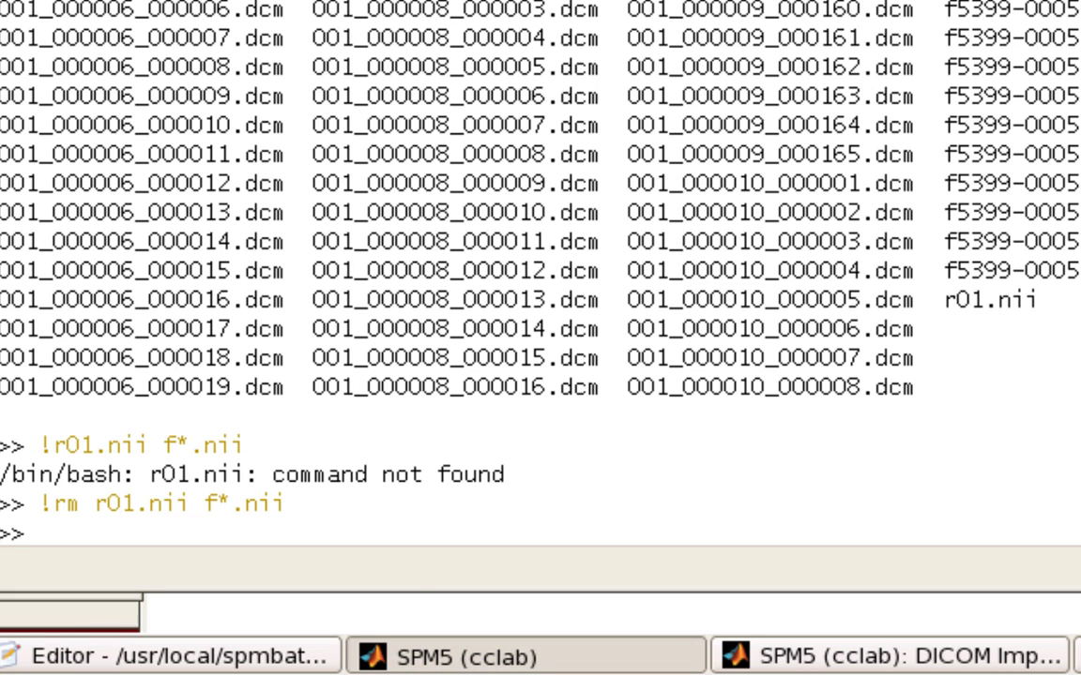
{"action": "left_click", "coordinate": [362, 506]}
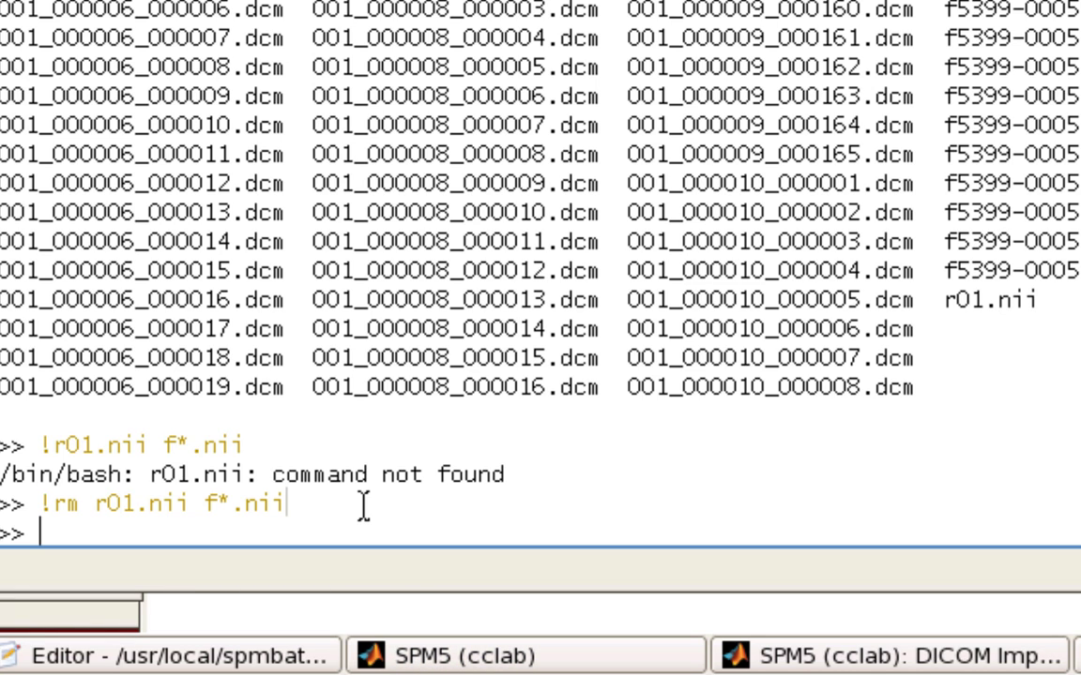
{"action": "type", "text": "spm_dic"}
{"action": "key", "text": "Tab"}
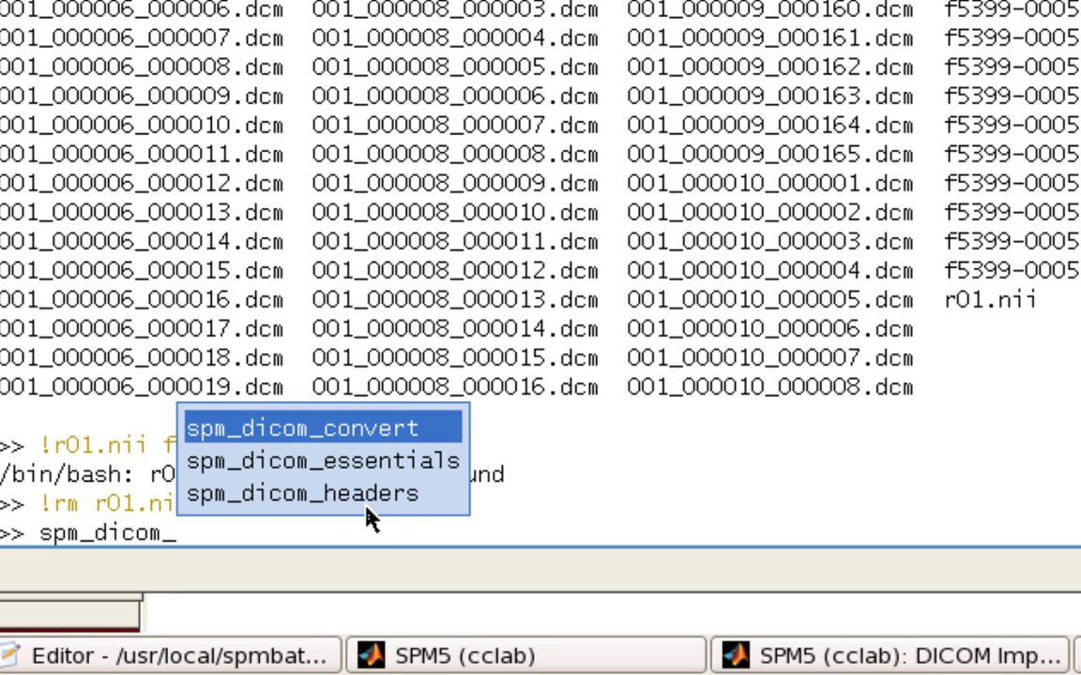
{"action": "key", "text": "Return"}
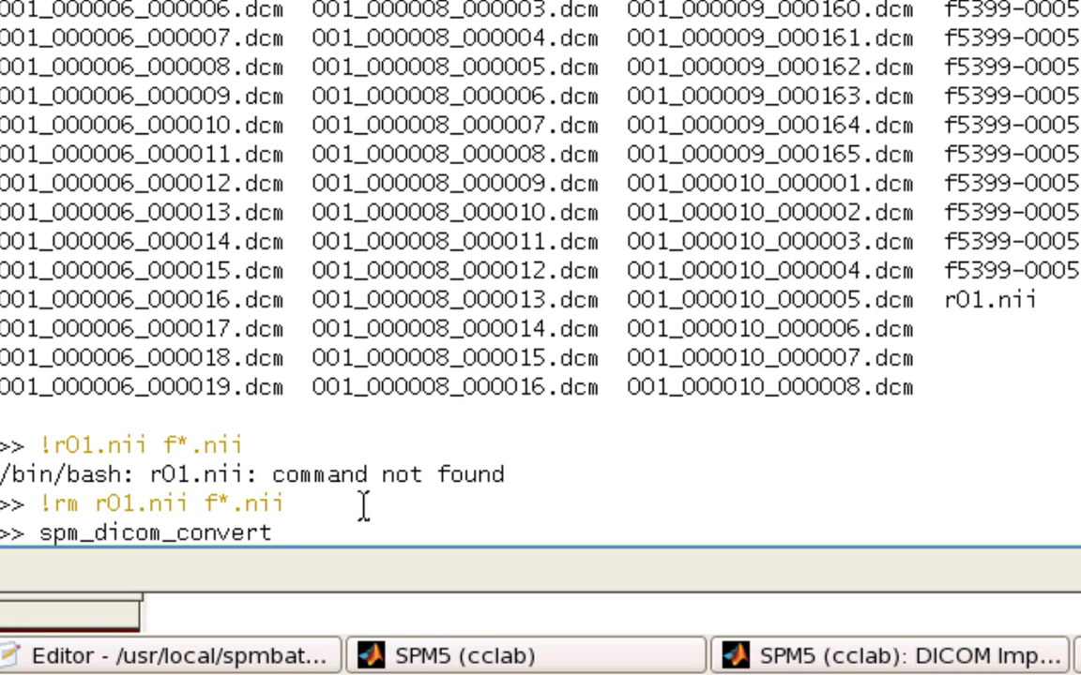
{"action": "key", "text": "Escape"}
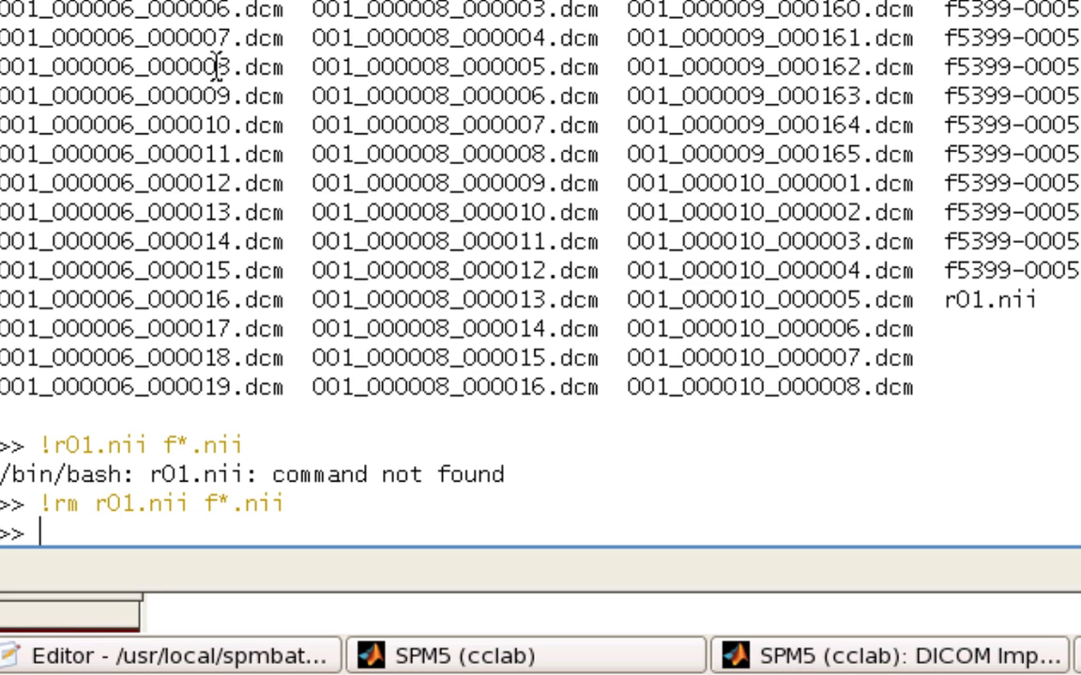
{"action": "type", "text": "x ="}
{"action": "key", "text": "BackSpace"}
{"action": "key", "text": "BackSpace"}
{"action": "key", "text": "BackSpace"}
{"action": "key", "text": "BackSpace"}
Step: Store the names of current-folder files matching '000005_.*' in the variable files, using spm_select in 'List' mode with output suppressed
{"action": "type", "text": "files = "}
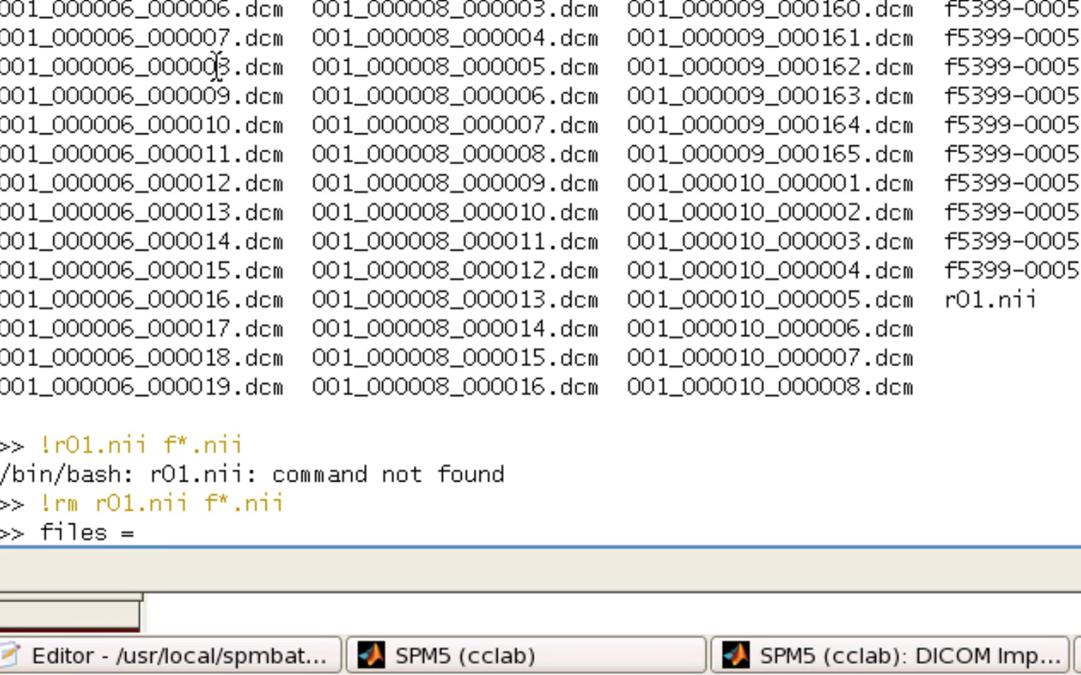
{"action": "type", "text": "spm_selec"}
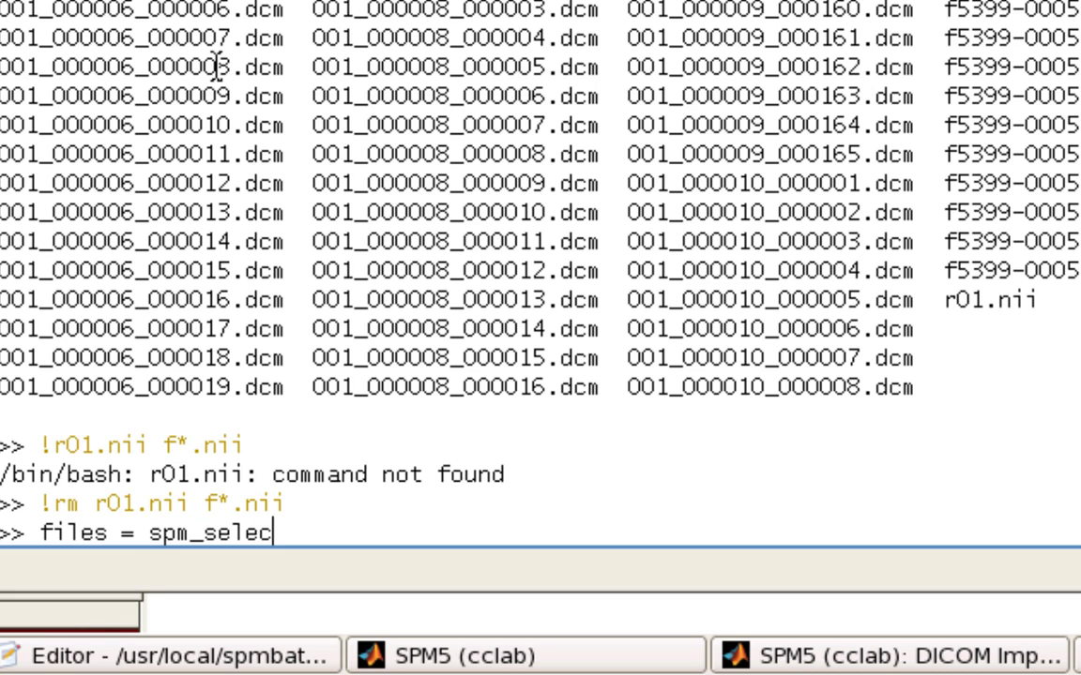
{"action": "type", "text": "t('List"}
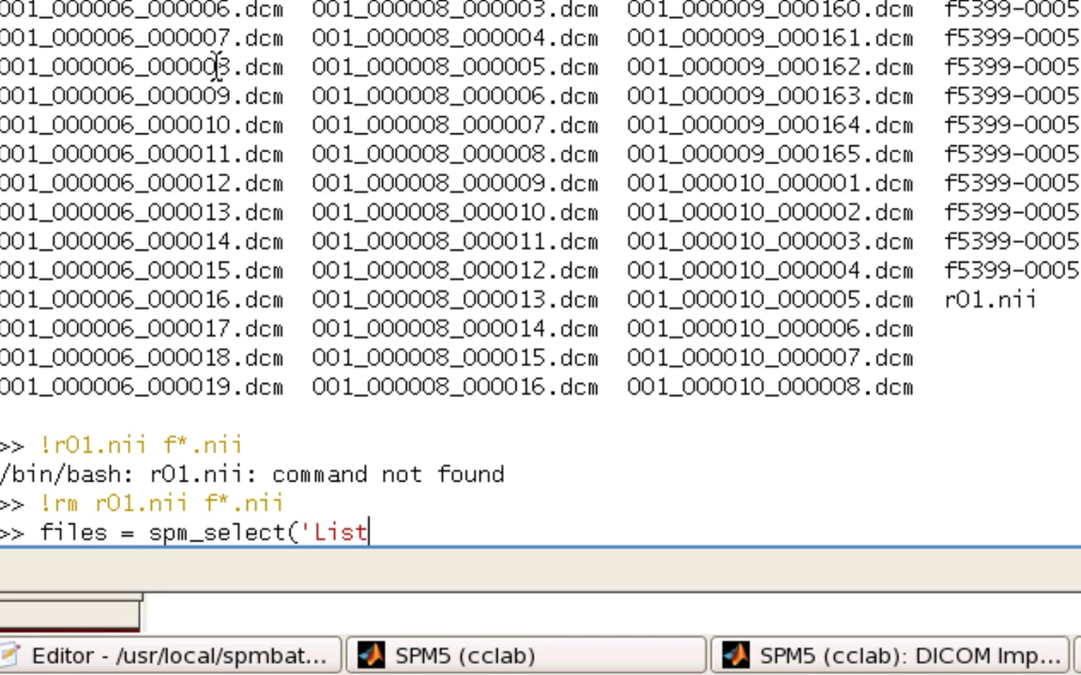
{"action": "type", "text": "', pwd"}
{"action": "key", "text": "BackSpace"}
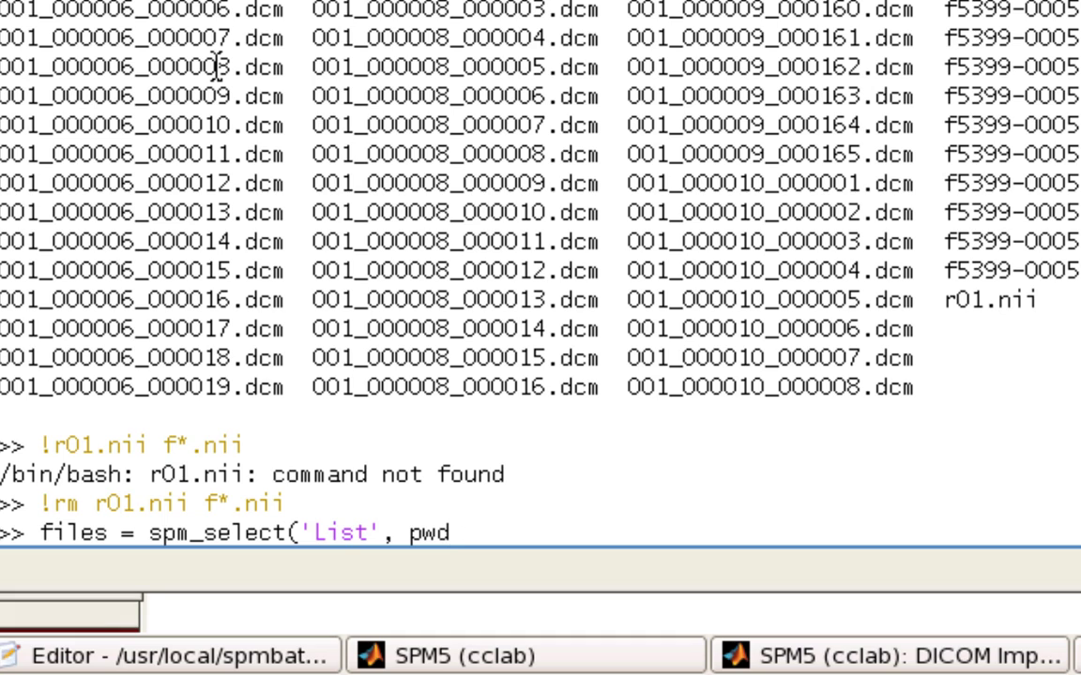
{"action": "type", "text": ", '"}
{"action": "type", "text": "000005"}
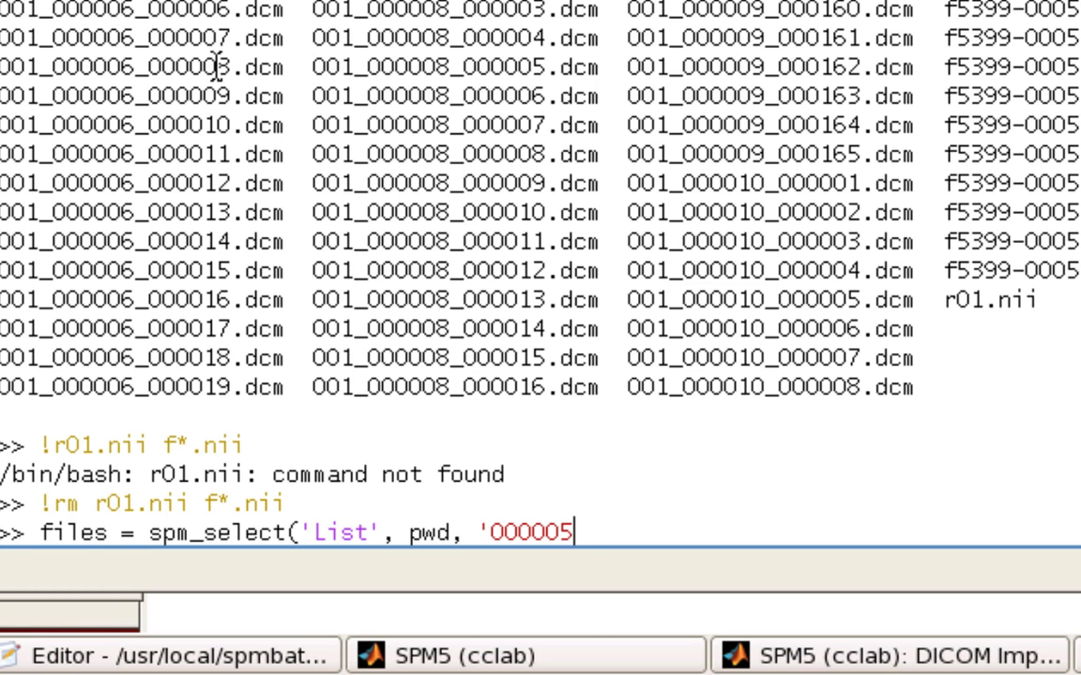
{"action": "type", "text": "_.*"}
{"action": "type", "text": "');"}
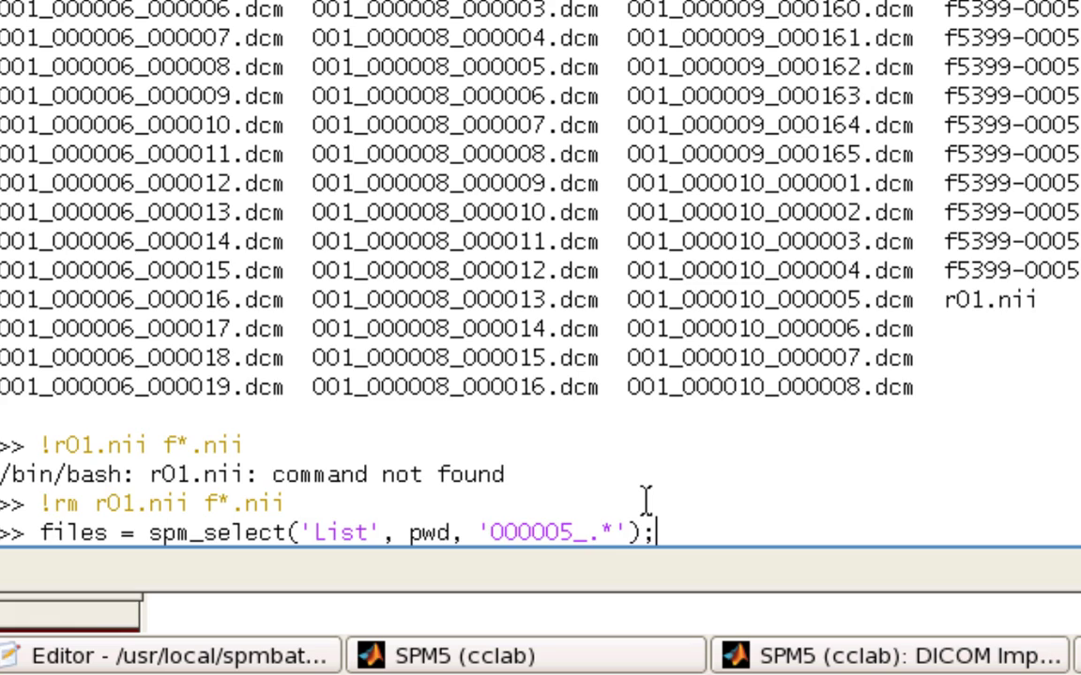
{"action": "key", "text": "Return"}
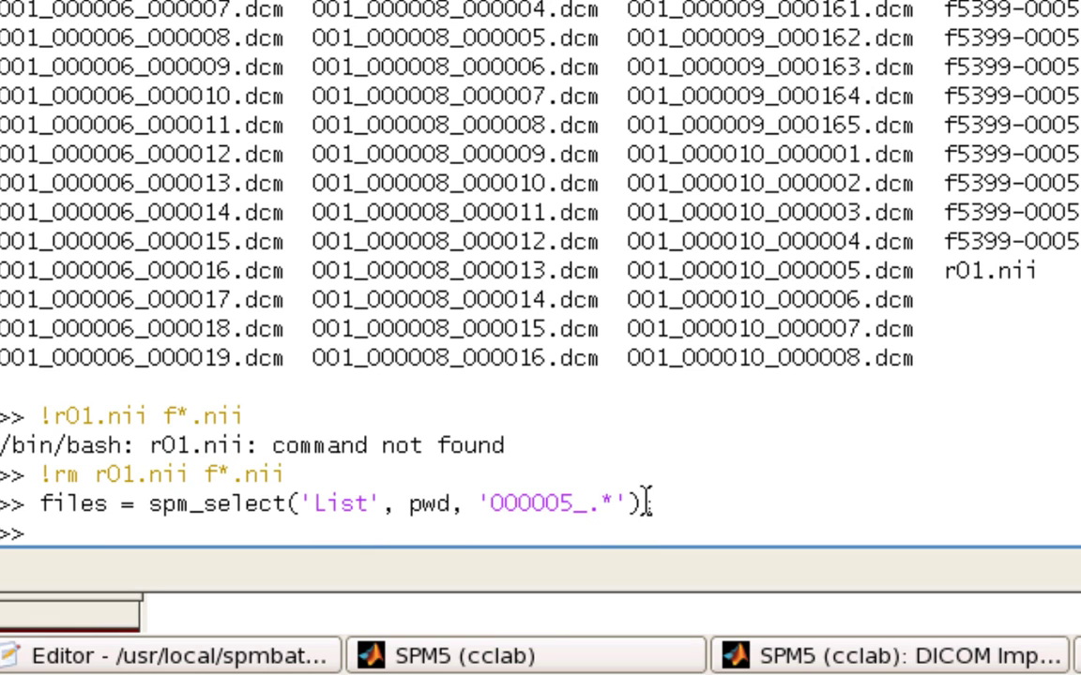
Step: Read the DICOM headers of files into the variable hdr with spm_dicom_headers, and check the SPM5 Graphics and DICOM Import windows
{"action": "type", "text": "hdr ="}
{"action": "type", "text": "spm_dicom_headers("}
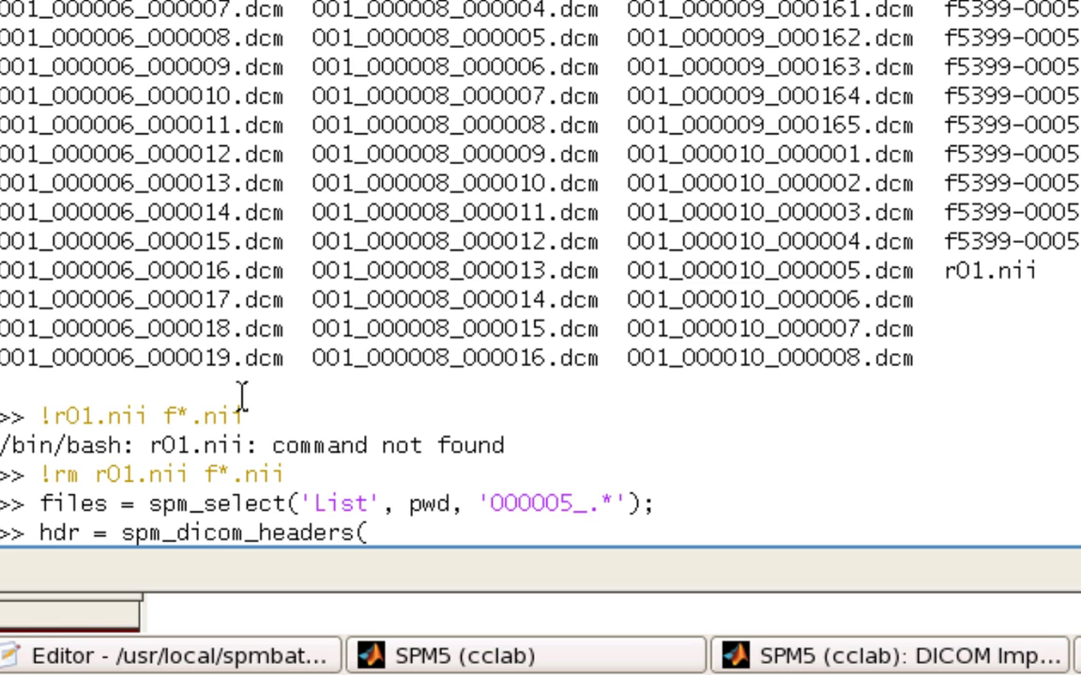
{"action": "type", "text": "files);"}
{"action": "key", "text": "Return"}
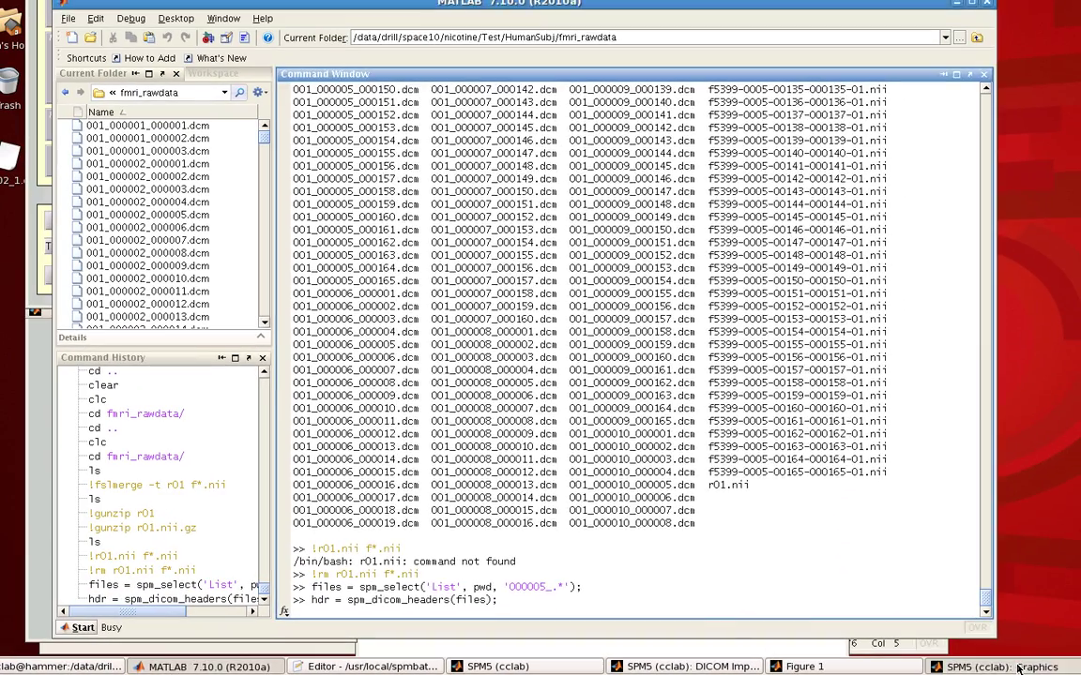
{"action": "left_click", "coordinate": [1019, 668]}
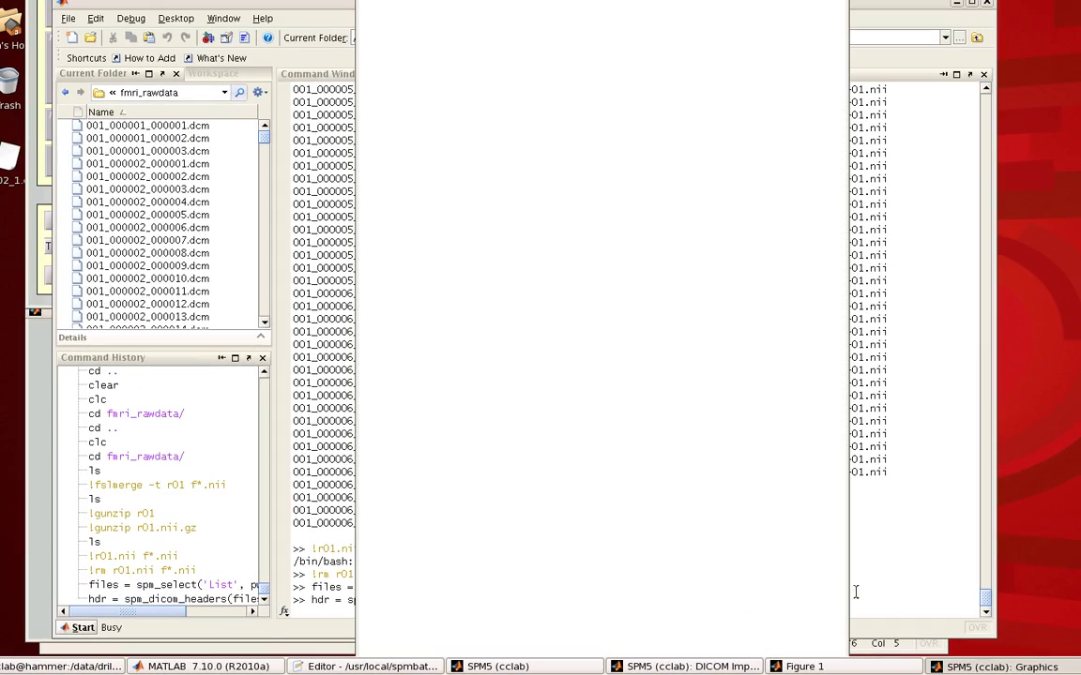
{"action": "left_click", "coordinate": [621, 666]}
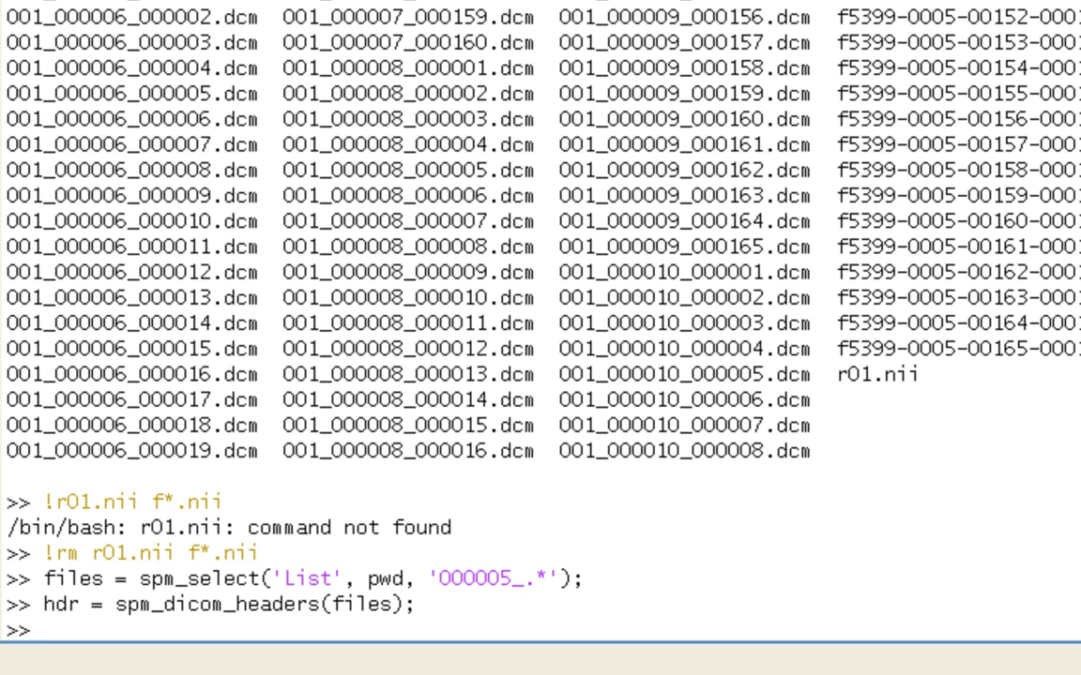
Step: Convert the DICOM images described by hdr with spm_dicom_convert, and list the folder contents
{"action": "type", "text": "spm_dicom_"}
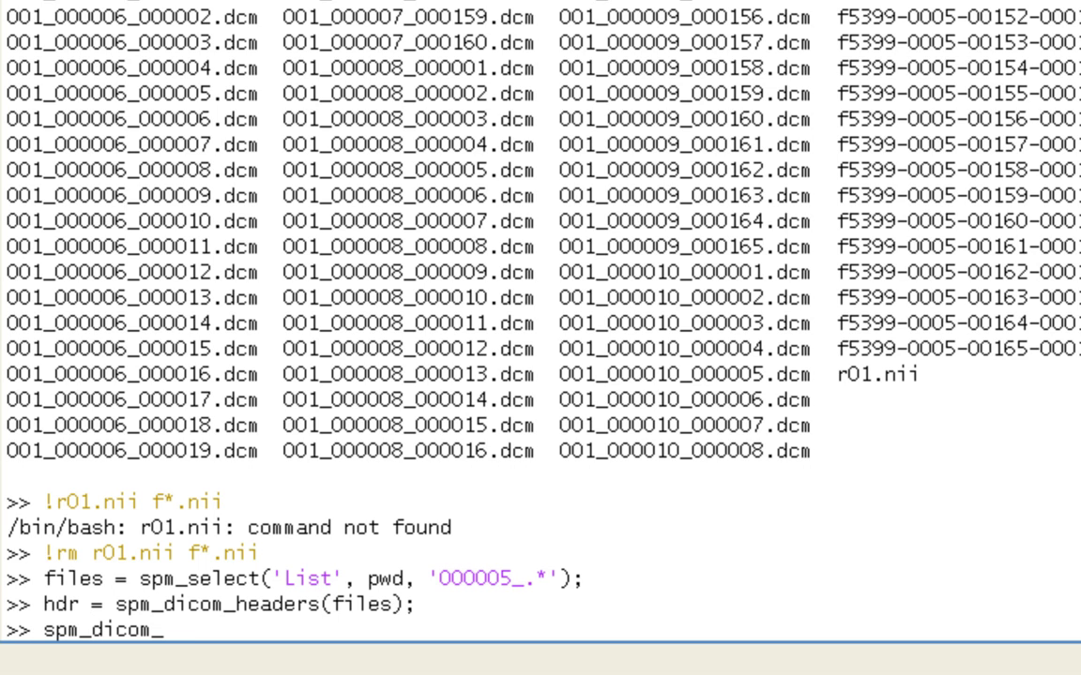
{"action": "type", "text": "convert("}
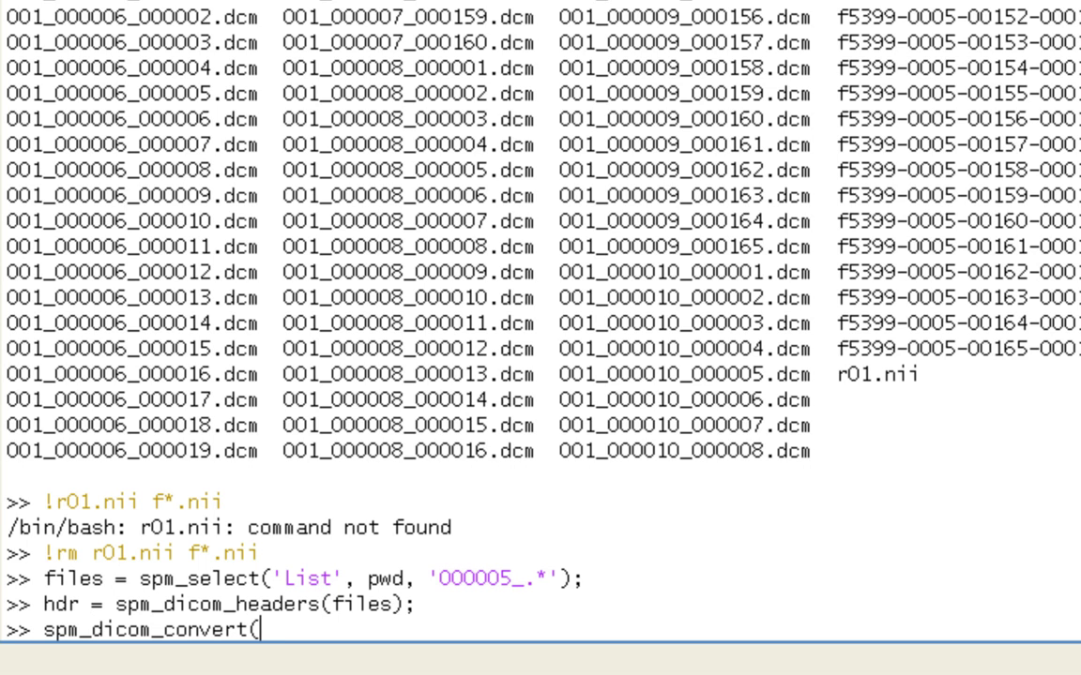
{"action": "type", "text": "hdr)"}
{"action": "key", "text": "Return"}
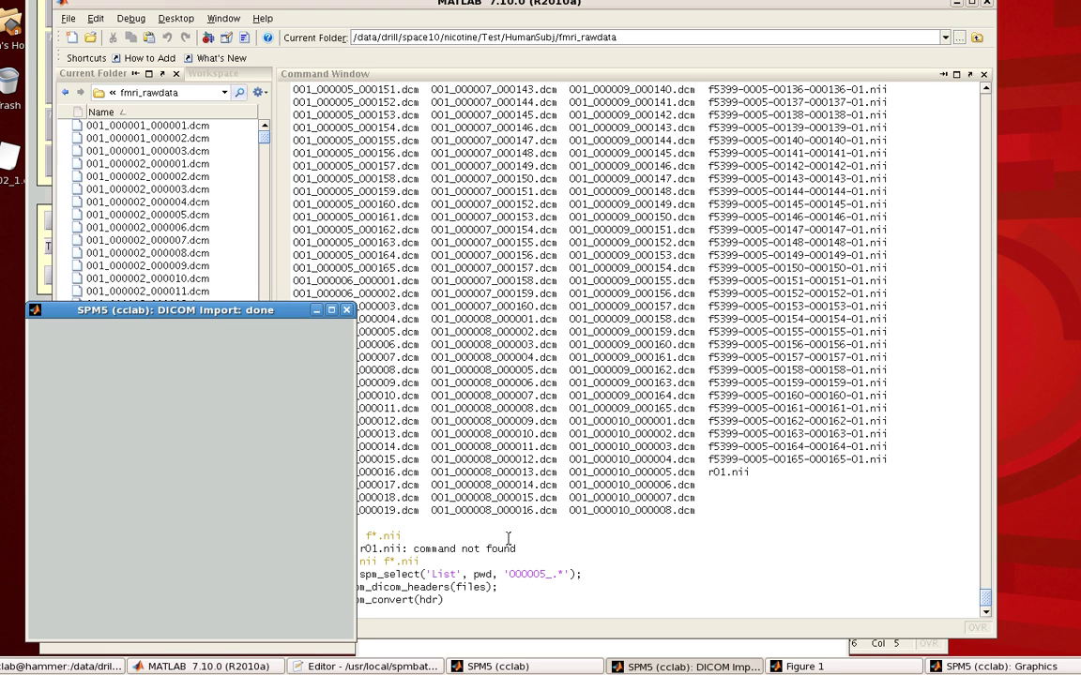
{"action": "type", "text": "ls"}
{"action": "key", "text": "Return"}
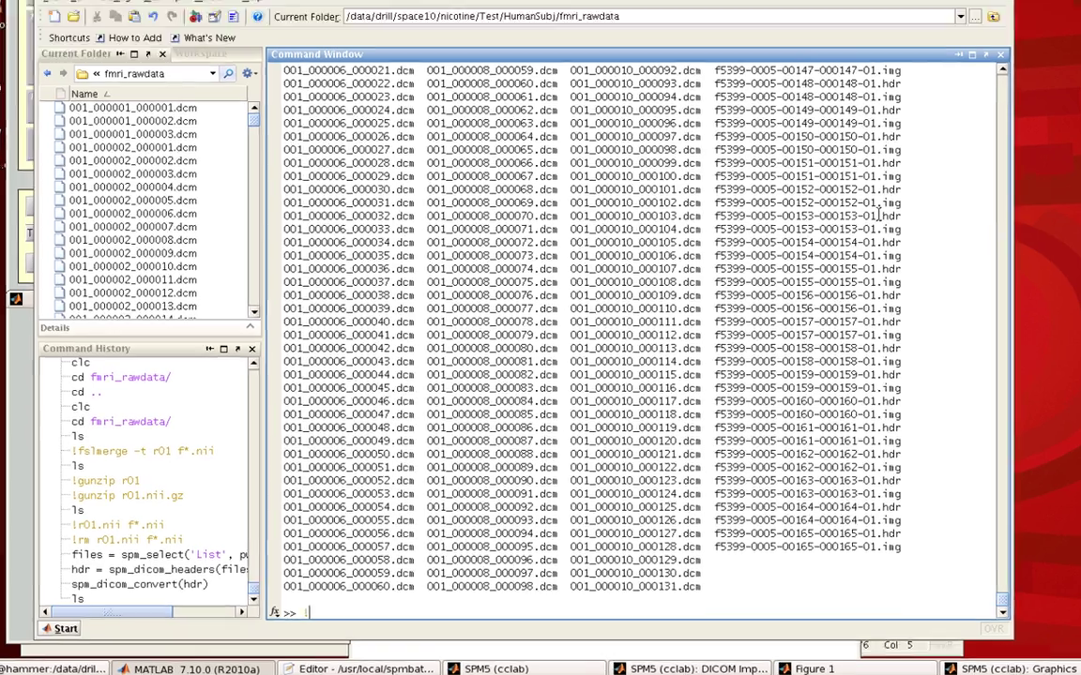
Step: Merge all f*.hdr volumes over time into r01 with the shell command fslmerge -t
{"action": "type", "text": "!fslmerg"}
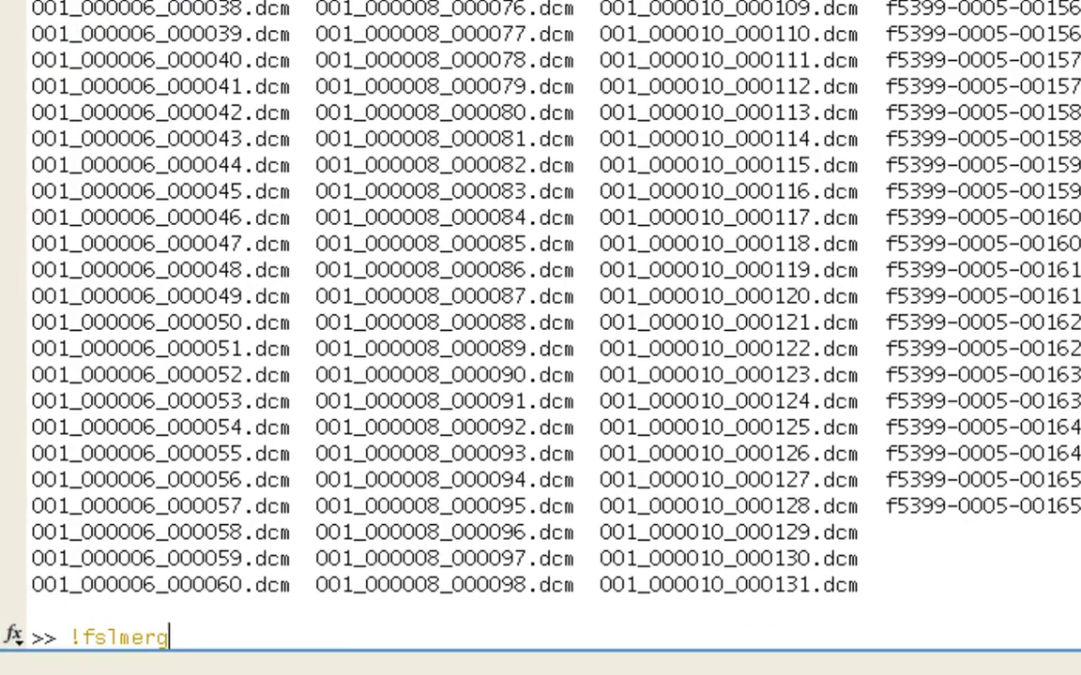
{"action": "type", "text": "e -t r01"}
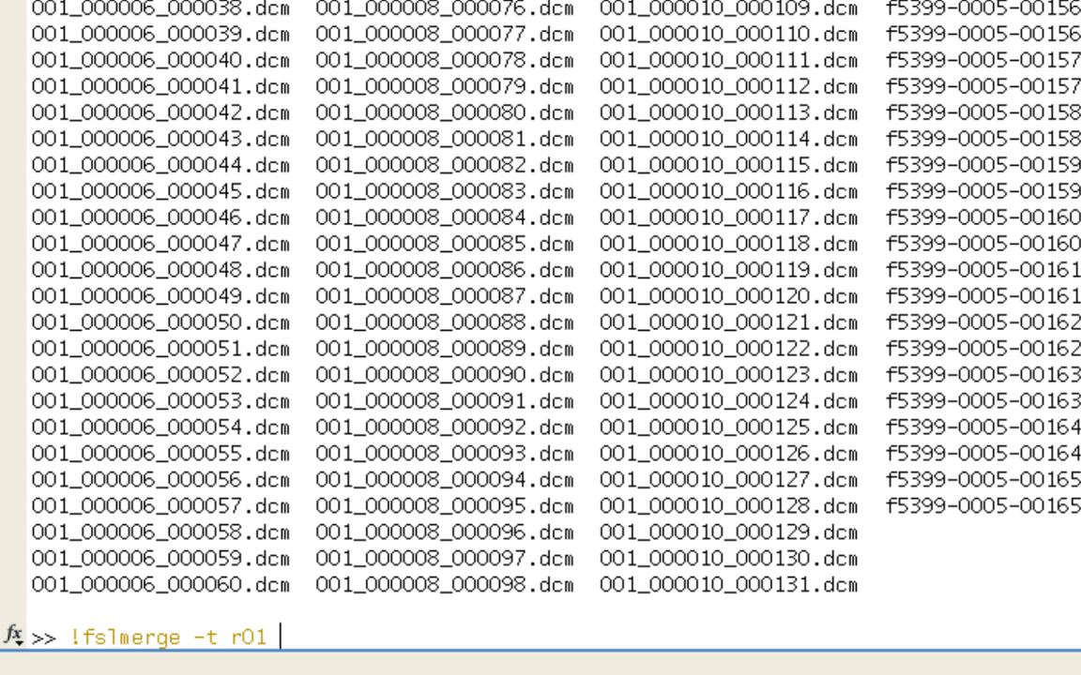
{"action": "type", "text": "f*.hdr"}
{"action": "key", "text": "Return"}
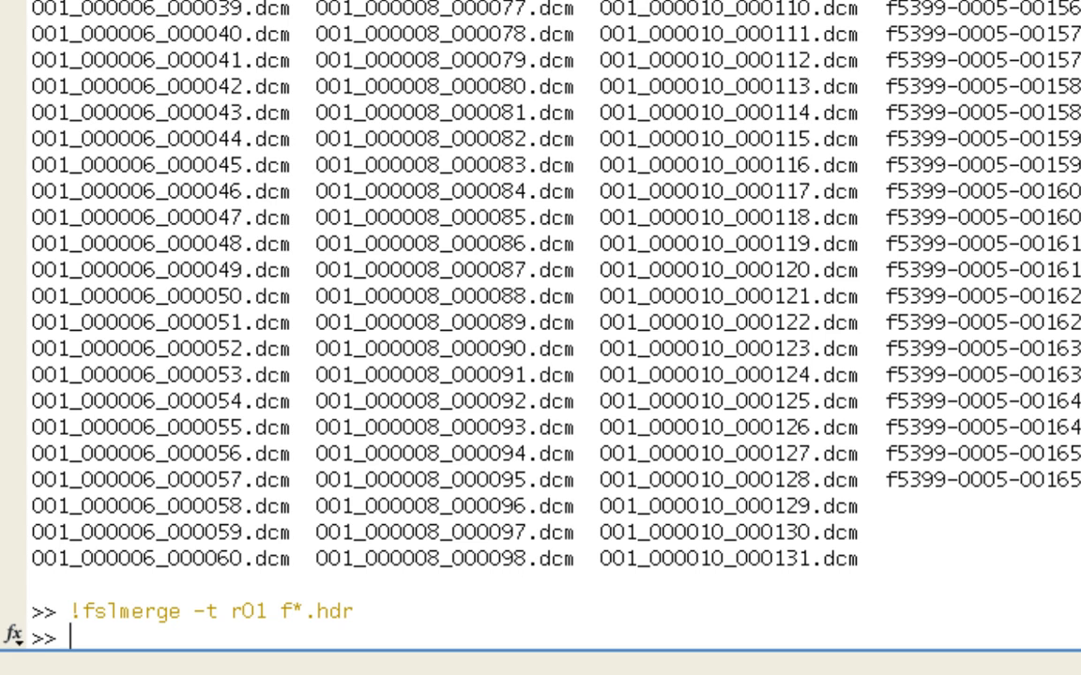
Step: Decompress all *.gz files in fmri_rawdata with the shell's gunzip, and list the folder contents
{"action": "type", "text": "!gunz"}
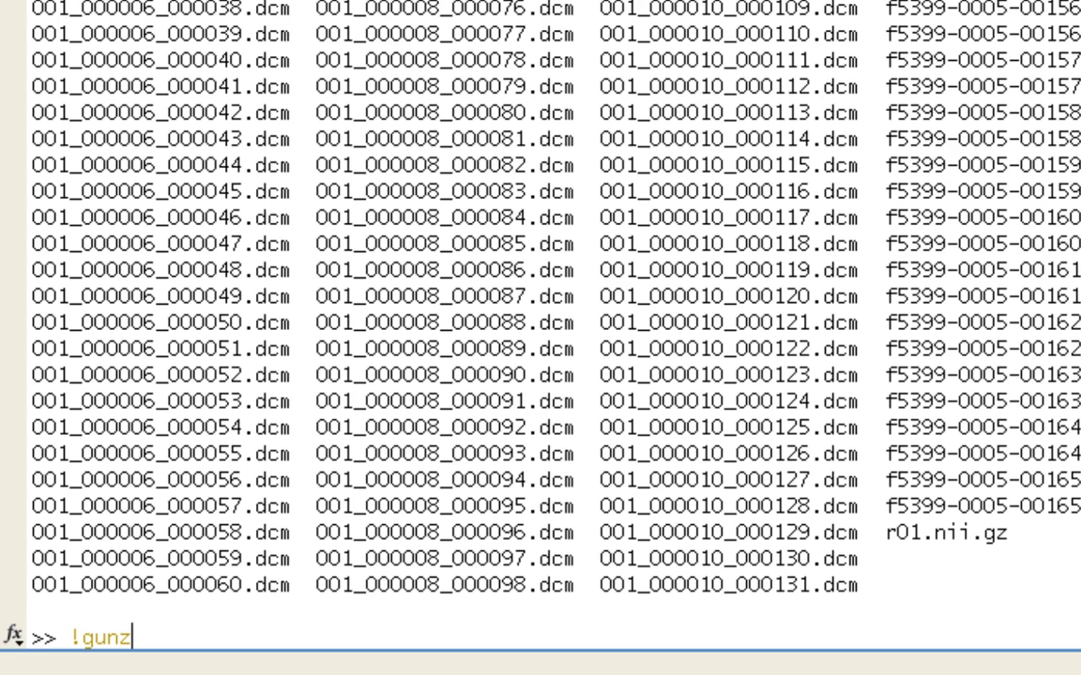
{"action": "type", "text": "ip *.gz"}
{"action": "key", "text": "Return"}
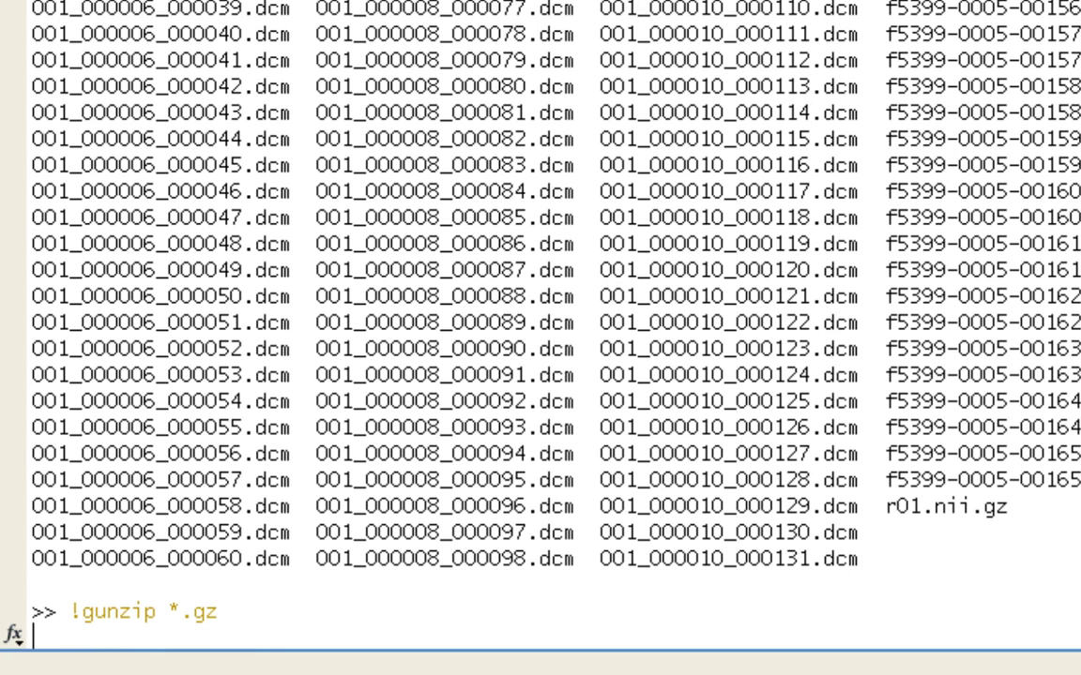
{"action": "type", "text": "ls"}
{"action": "key", "text": "Return"}
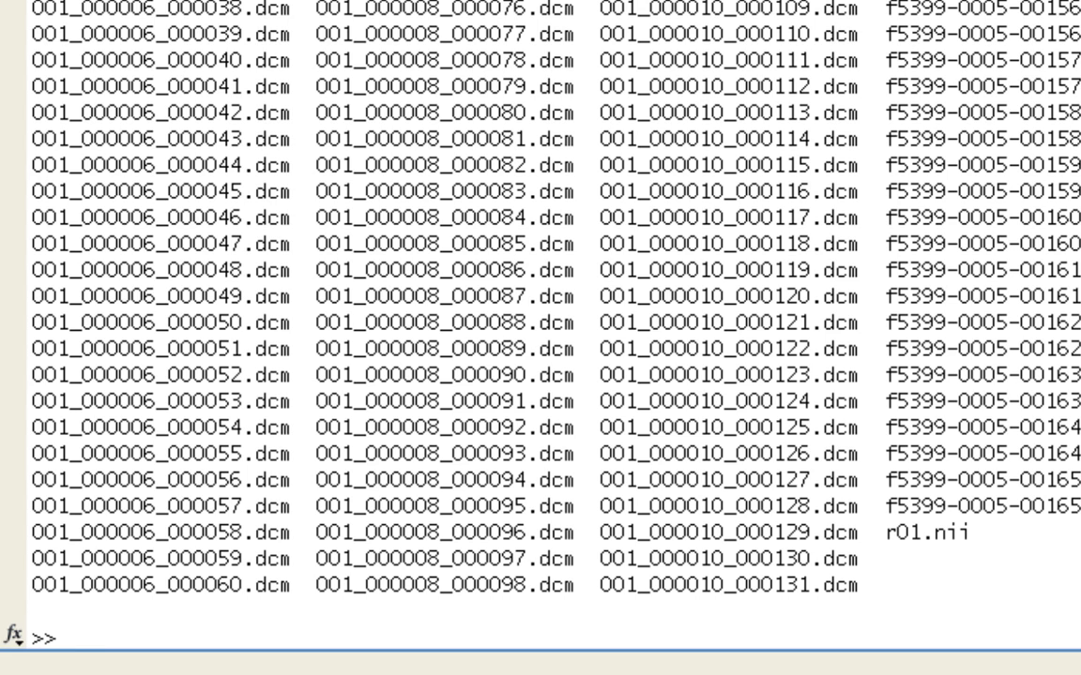
Step: Display the dataset information of r01.nii with AFNI's 3dinfo shell command
{"action": "type", "text": "!3dinfo"}
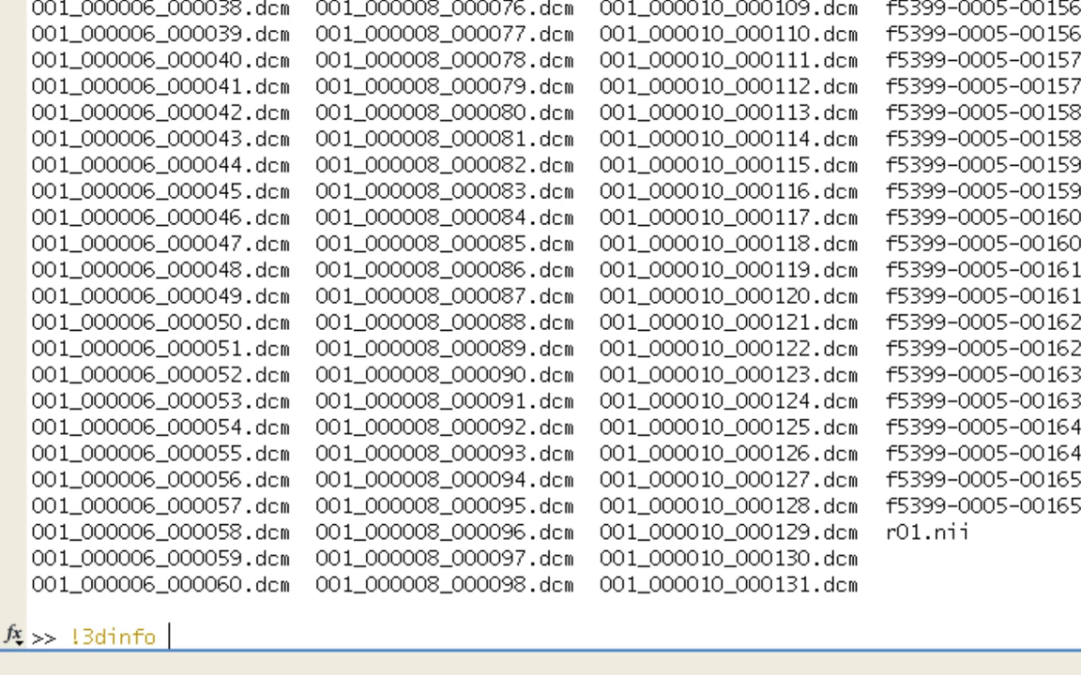
{"action": "type", "text": " r01.nii"}
{"action": "key", "text": "Return"}
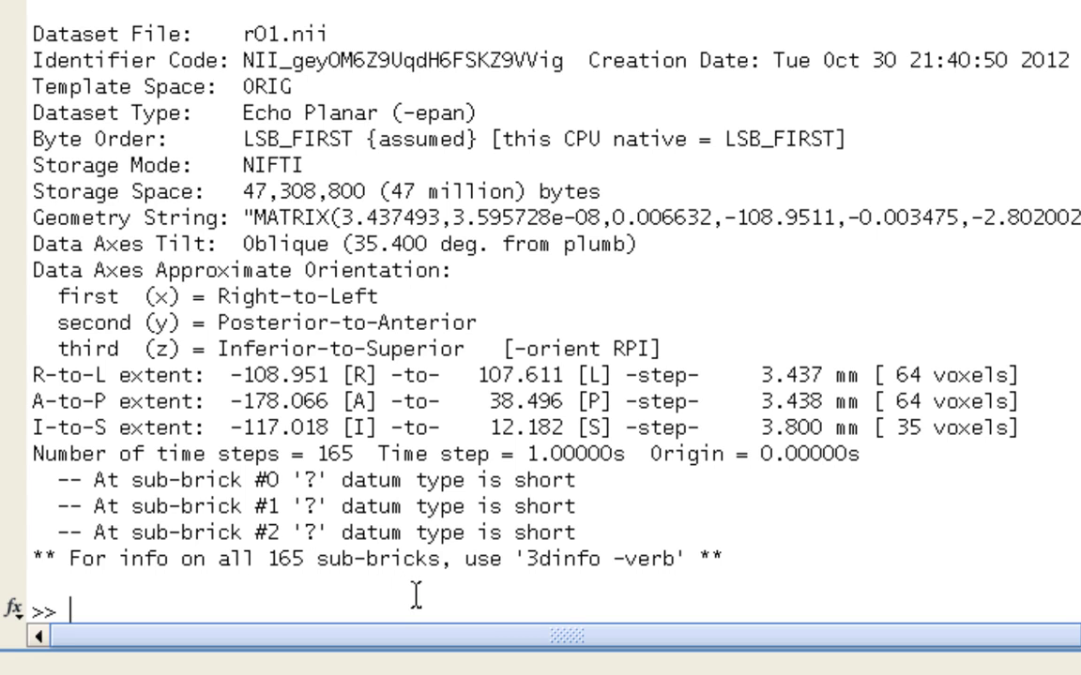
Step: Display the header information of r01.nii with the fslinfo shell command
{"action": "type", "text": "!fslinfo"}
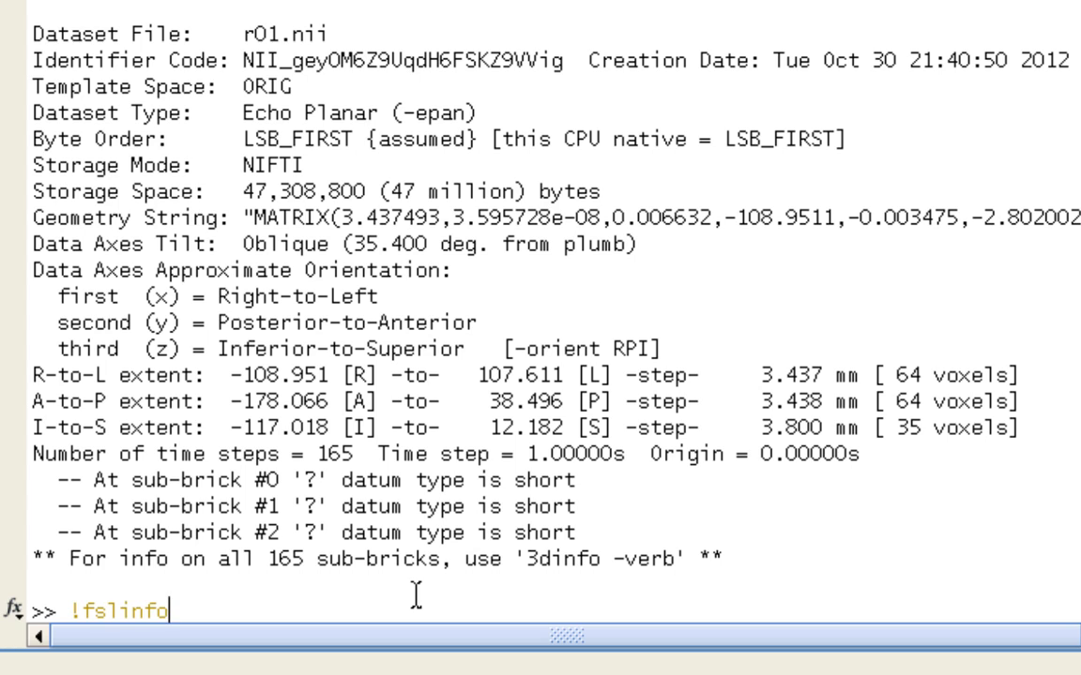
{"action": "key", "text": "Tab"}
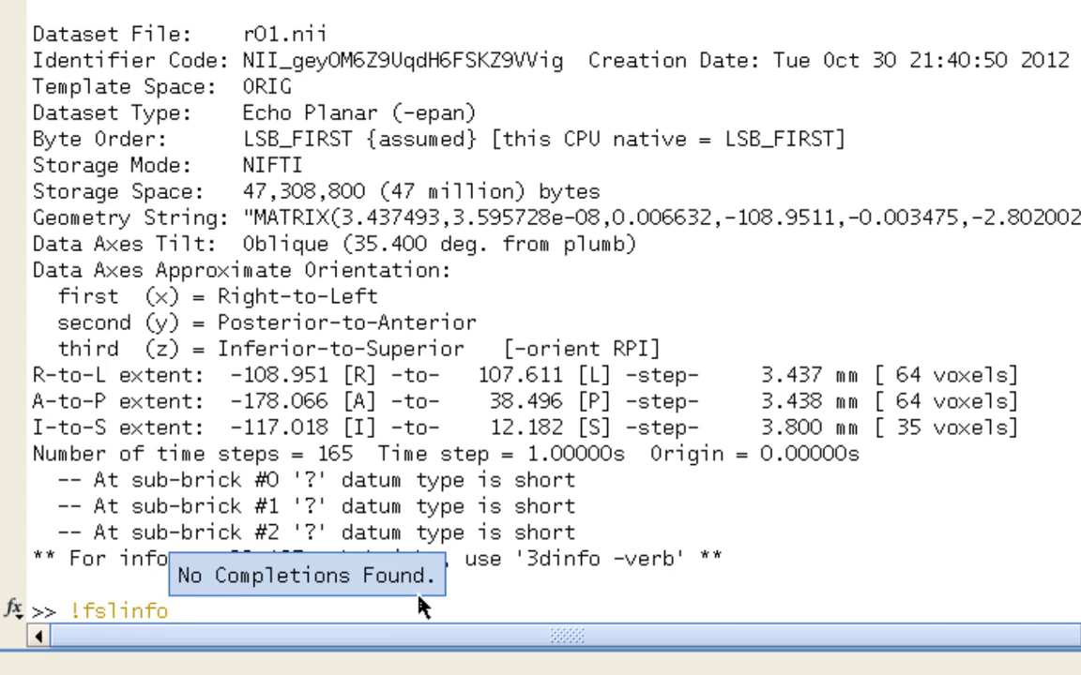
{"action": "key", "text": "BackSpace"}
{"action": "key", "text": "BackSpace"}
{"action": "key", "text": "BackSpace"}
{"action": "key", "text": "BackSpace"}
{"action": "type", "text": "h"}
{"action": "key", "text": "Tab"}
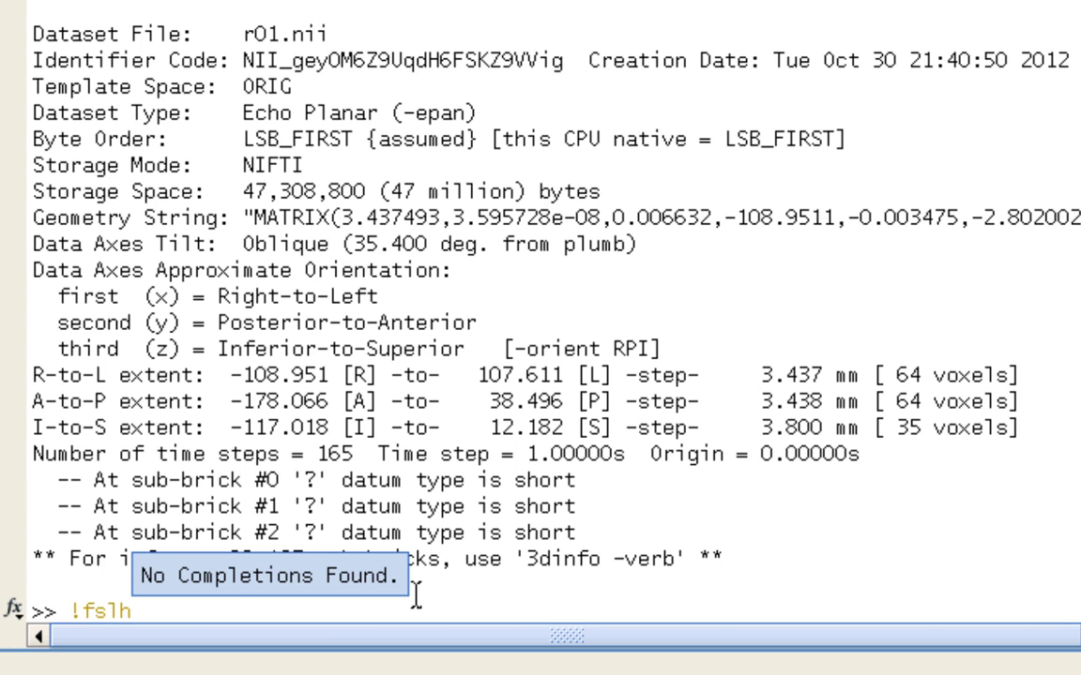
{"action": "key", "text": "BackSpace"}
{"action": "type", "text": "info f"}
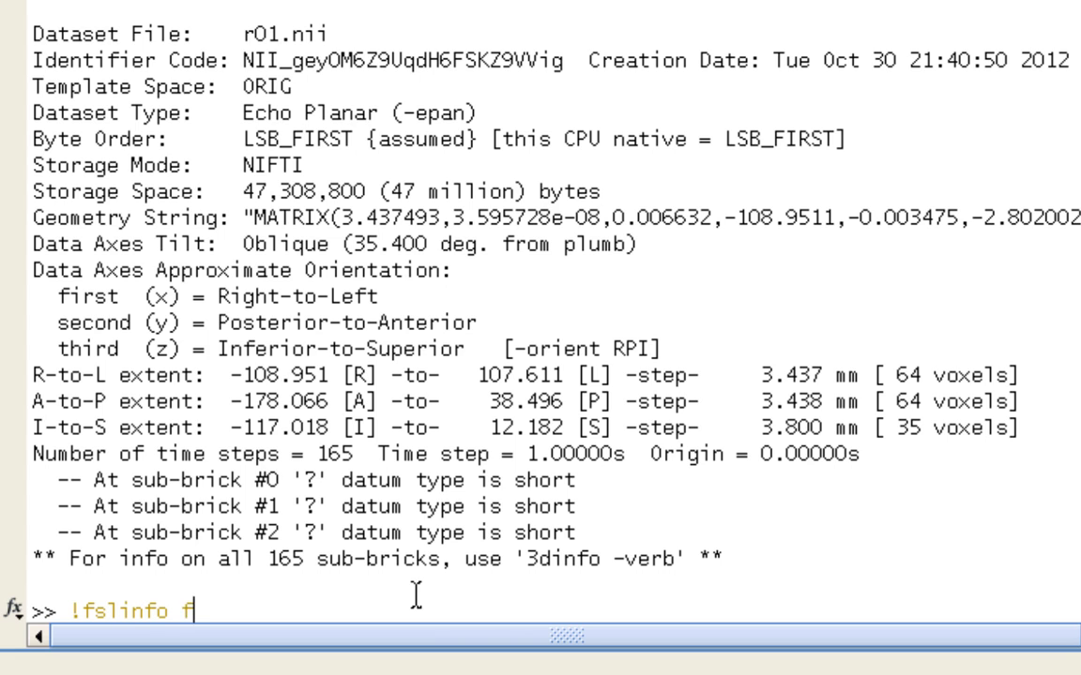
{"action": "key", "text": "BackSpace"}
{"action": "type", "text": "r01.n"}
{"action": "key", "text": "BackSpace"}
{"action": "type", "text": "nii"}
{"action": "key", "text": "Return"}
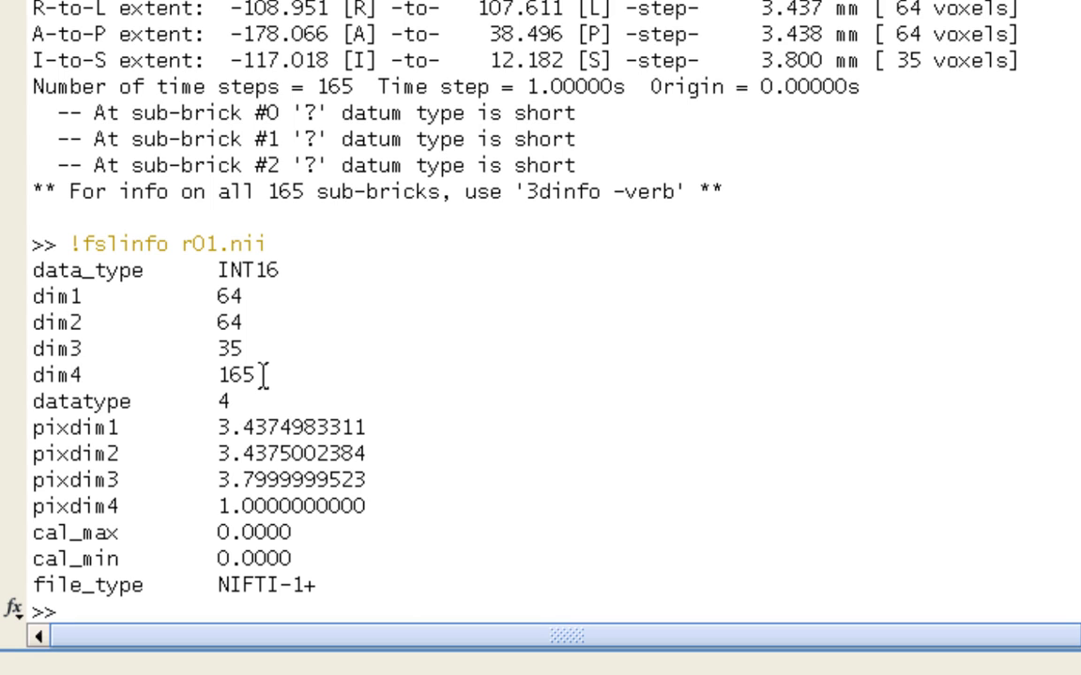
Step: Examine dim1 to dim4 in the fslinfo output, and compare them with the voxel sizes and matrix dimensions in the 3dinfo output
{"action": "left_click_drag", "start_coordinate": [260, 375], "coordinate": [215, 375]}
{"action": "left_click", "coordinate": [247, 348]}
{"action": "left_click_drag", "start_coordinate": [247, 348], "coordinate": [32, 296]}
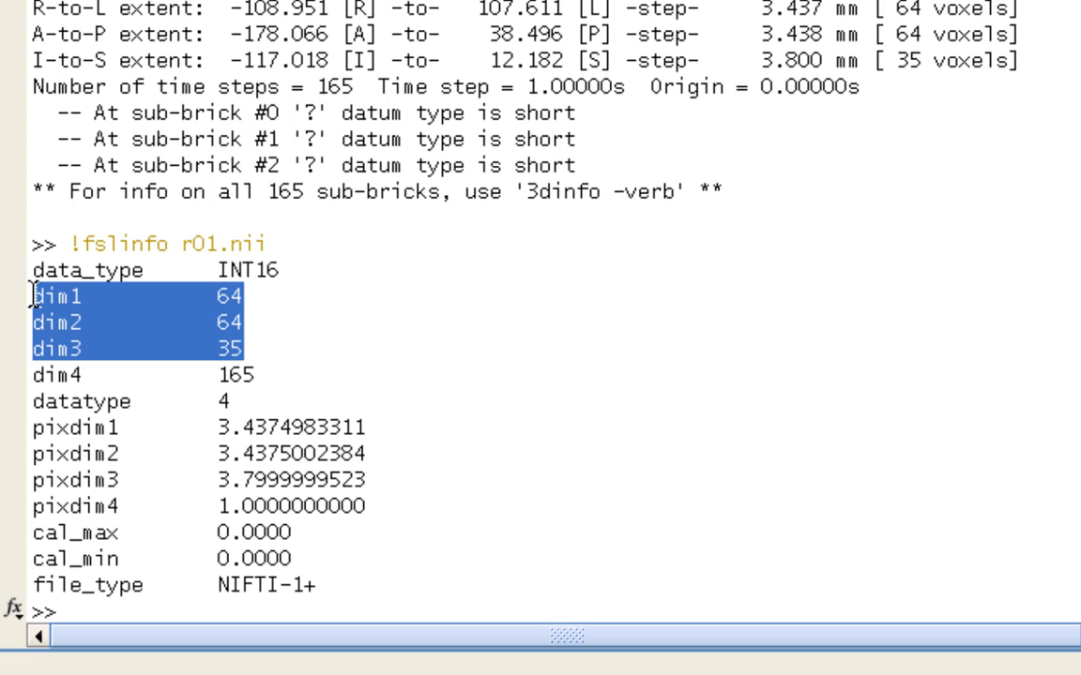
{"action": "left_click", "coordinate": [249, 334]}
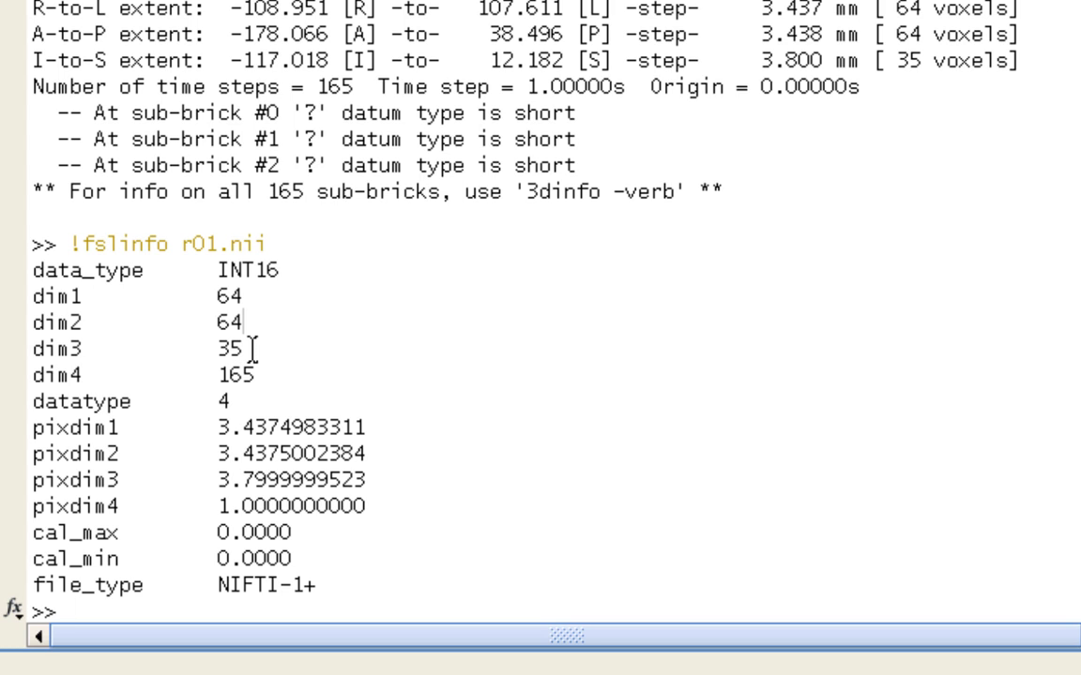
{"action": "left_click_drag", "start_coordinate": [1022, 60], "coordinate": [760, 7]}
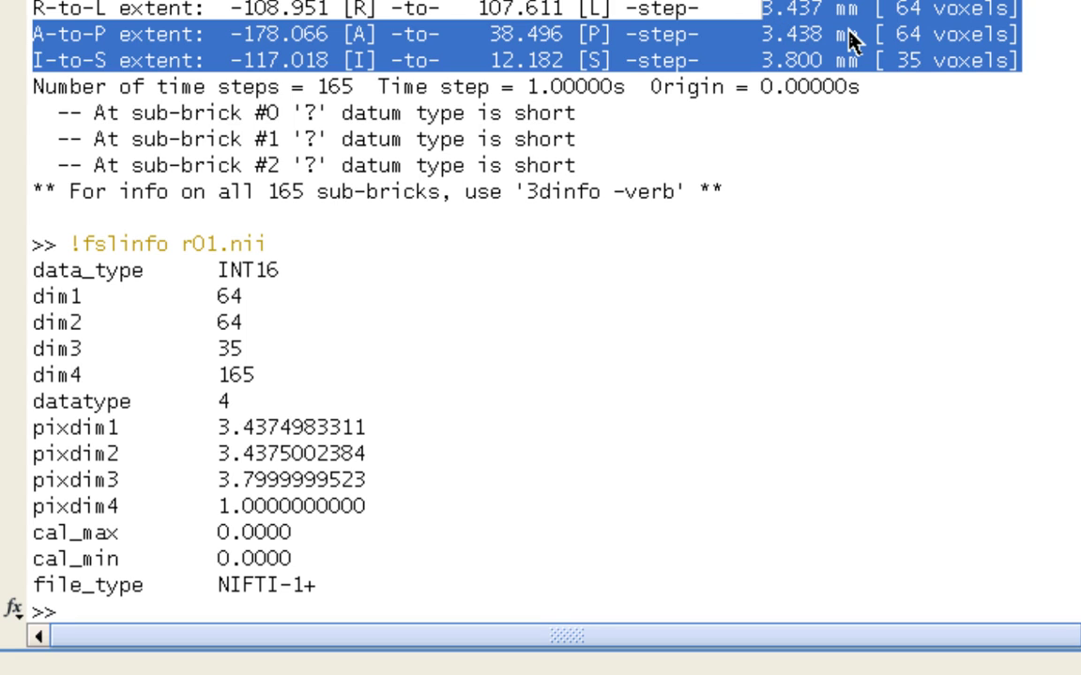
{"action": "left_click", "coordinate": [796, 314]}
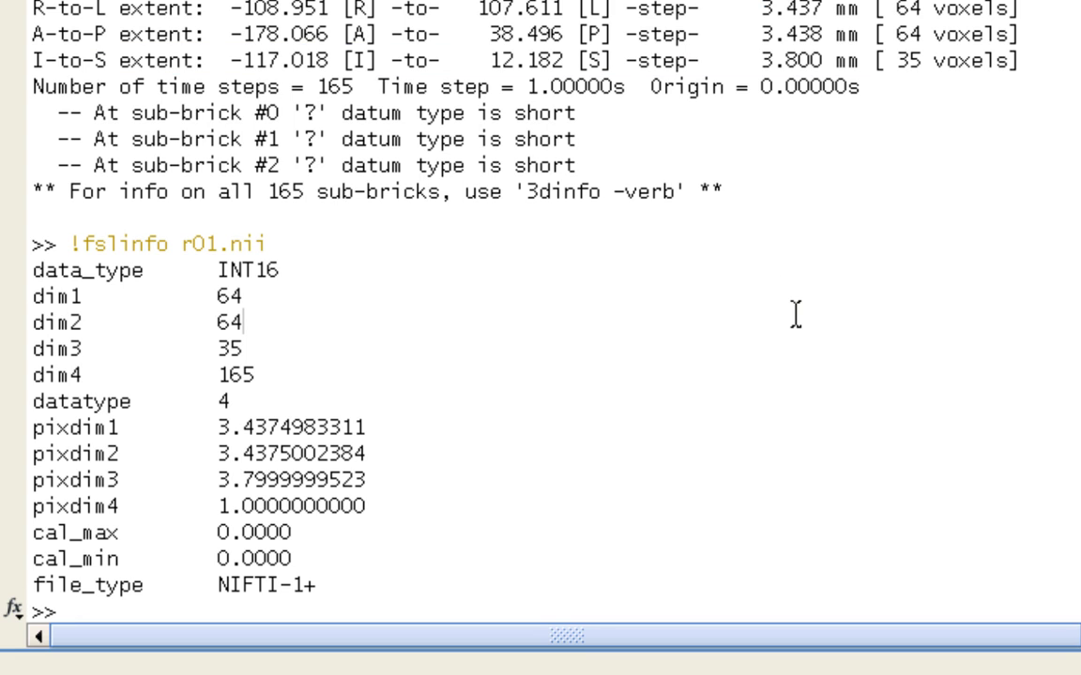